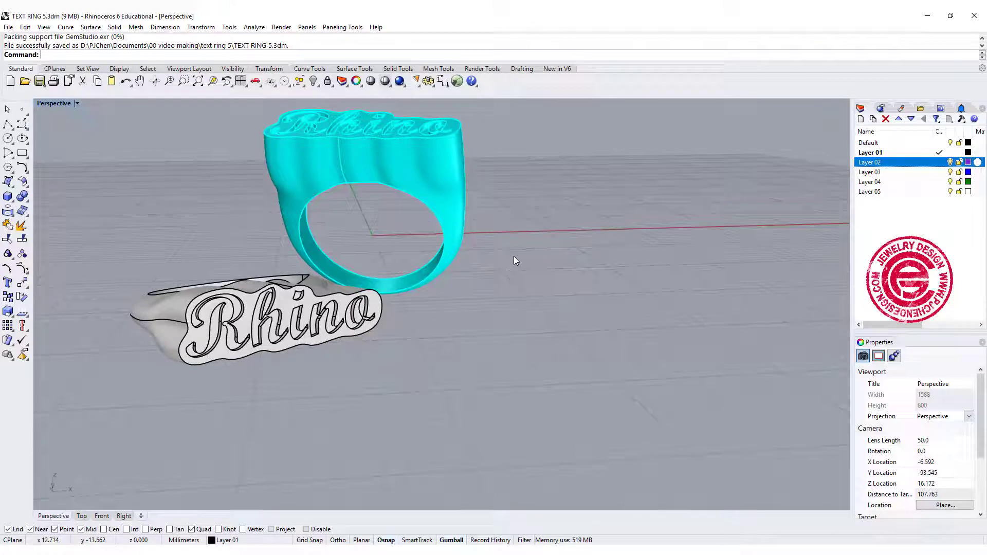
Examine the two finished Rhino text rings from above, from the front and close up.
right_click_drag(513, 258, 517, 279)
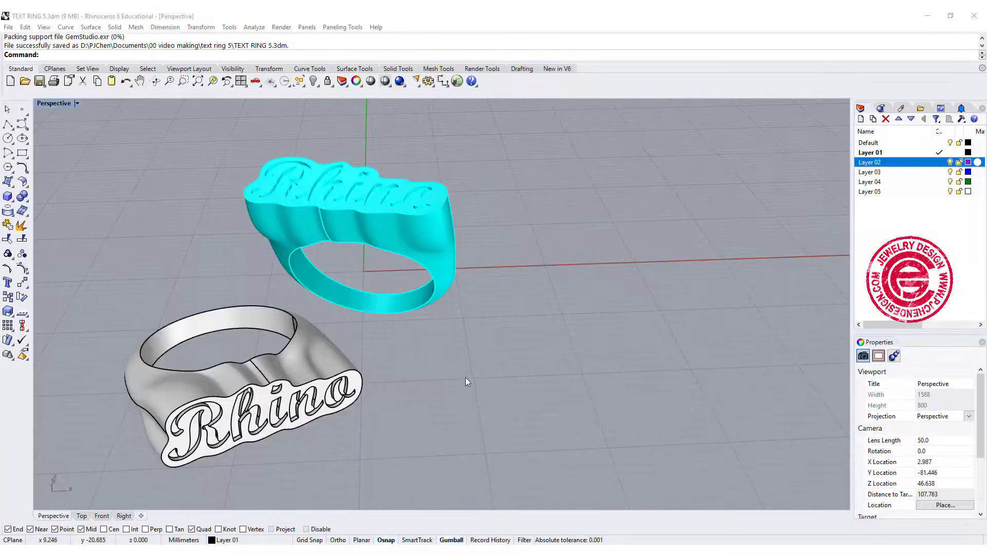
right_click_drag(467, 381, 466, 353)
right_click_drag(389, 210, 391, 228)
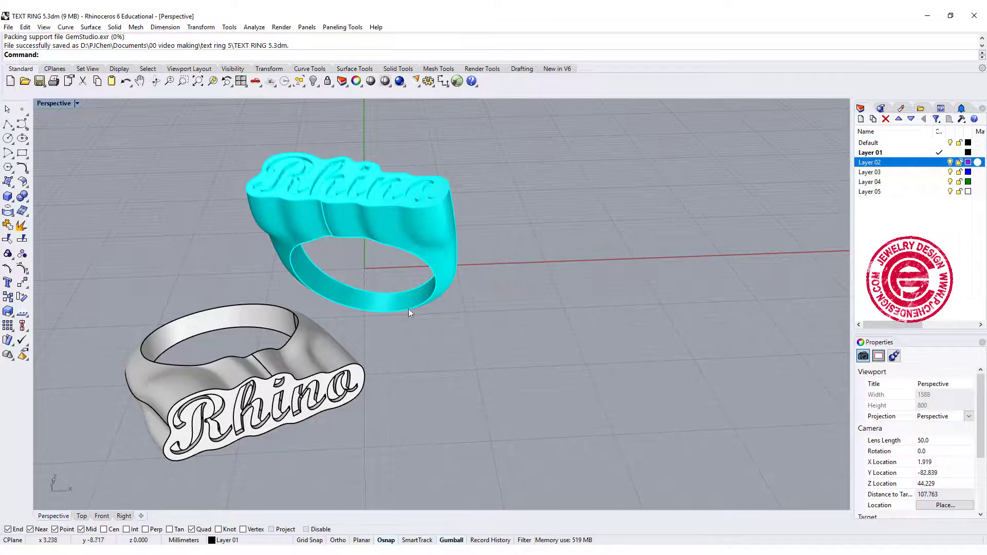
right_click_drag(409, 312, 426, 273)
scroll(145, 287, "up", 2)
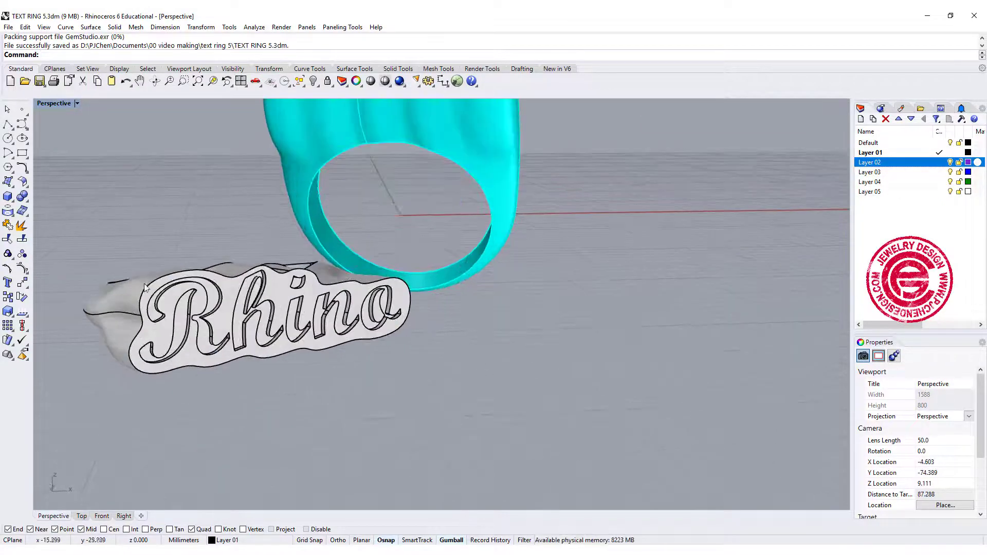
right_click_drag(401, 319, 396, 320)
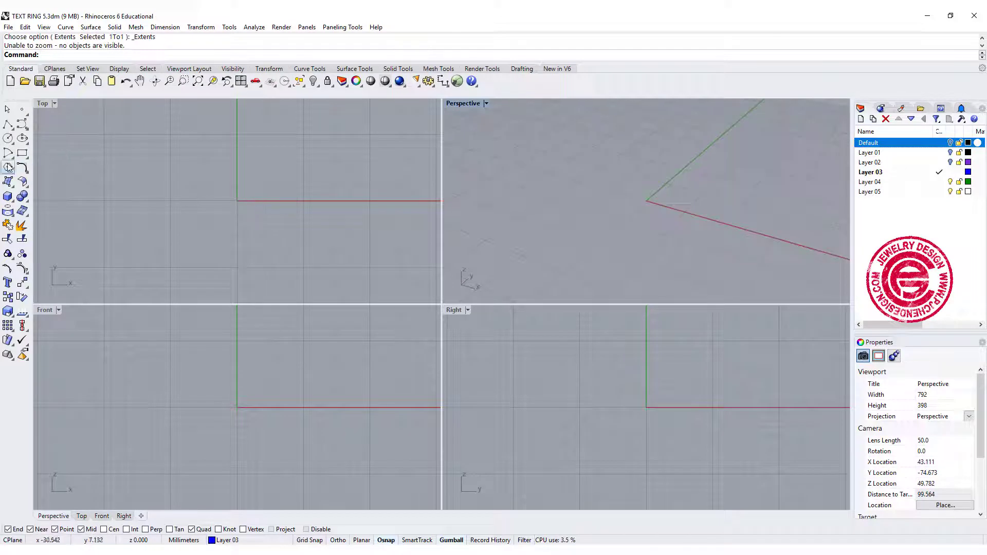
Draw a 16 mm diameter circle centred on the origin in the Front view.
left_click(8, 138)
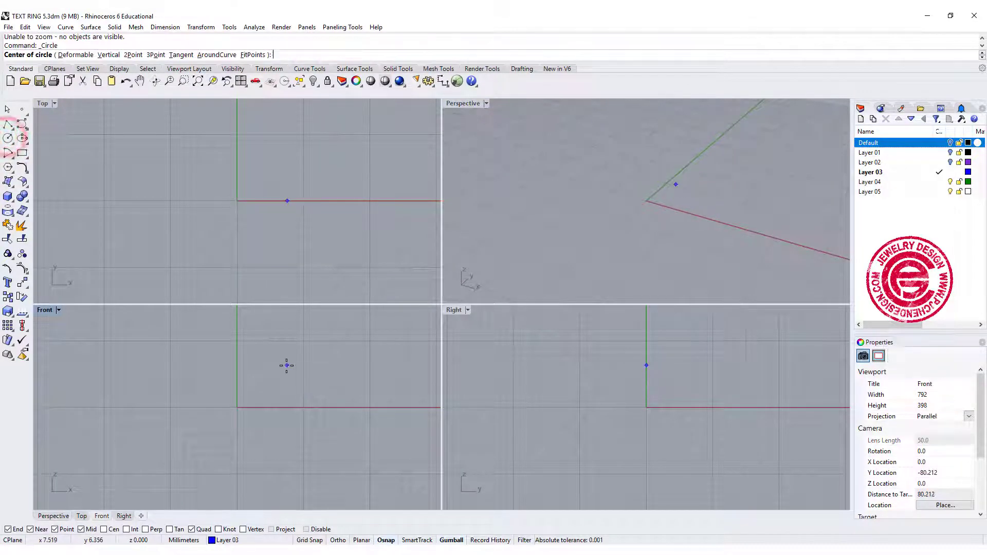
type("0")
key("Return")
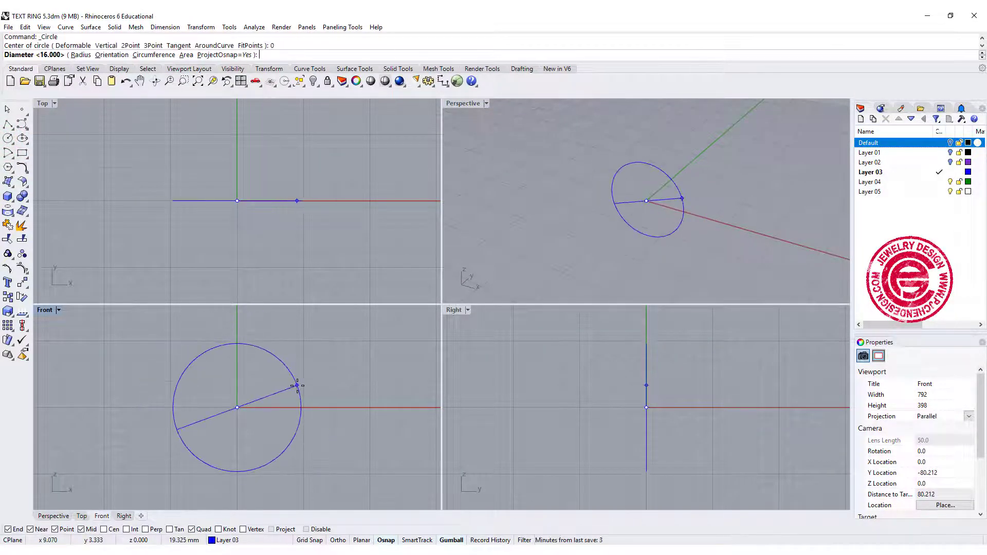
type("16")
key("Return")
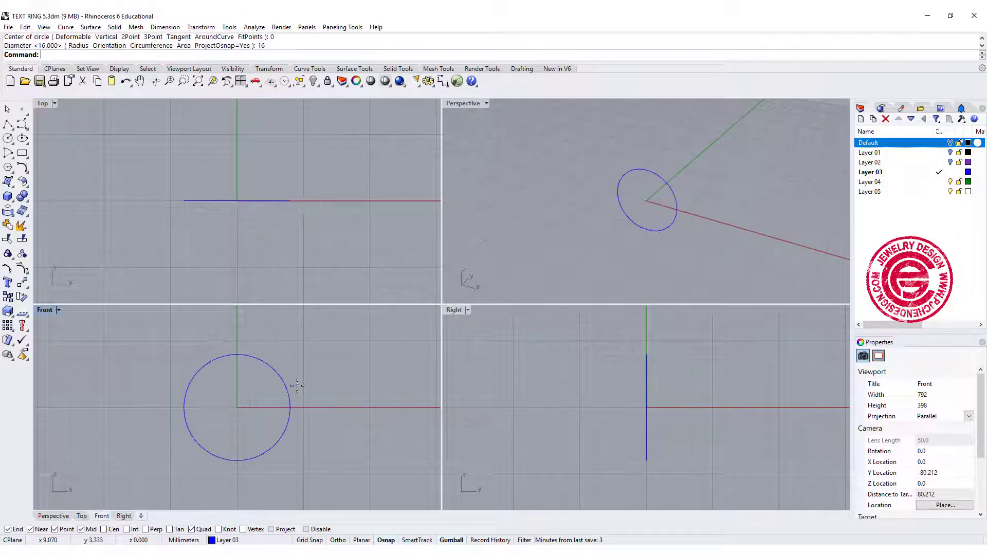
Draw an arc in the Front view from x -10 to x 10 on the horizontal axis, passing through a point 9 mm below the origin.
double_click(48, 310)
scroll(454, 241, "down", 2)
scroll(426, 245, "up", 4)
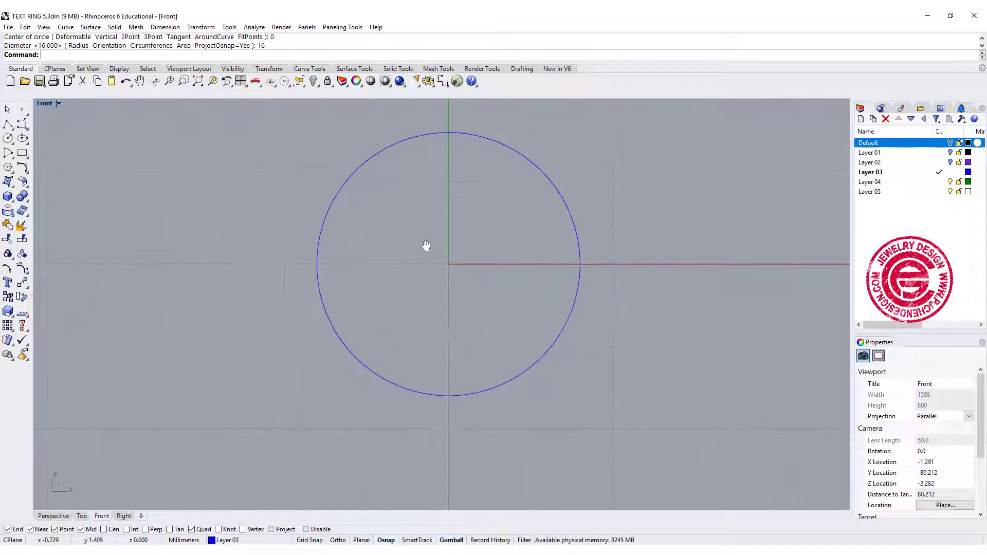
right_click_drag(426, 245, 399, 243)
left_click(9, 155)
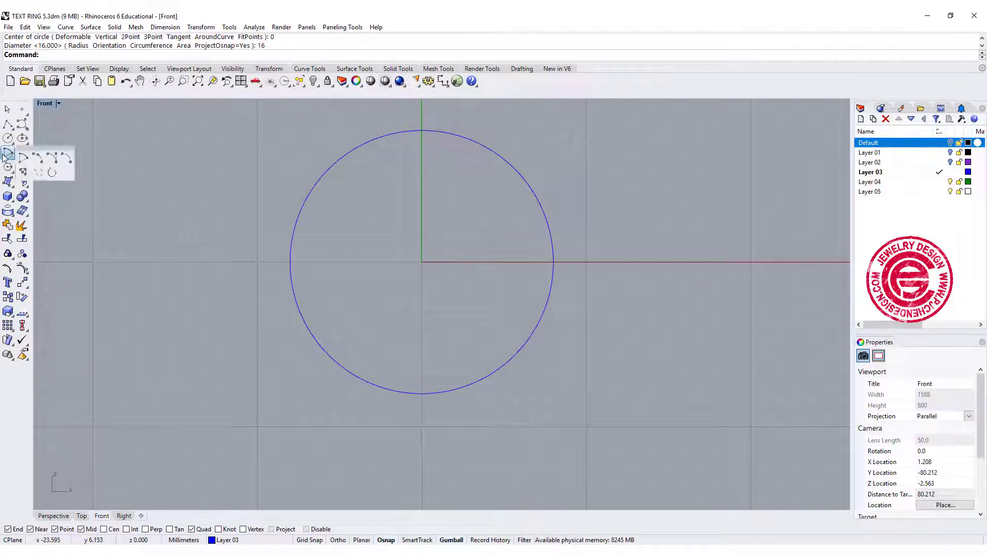
left_click(40, 153)
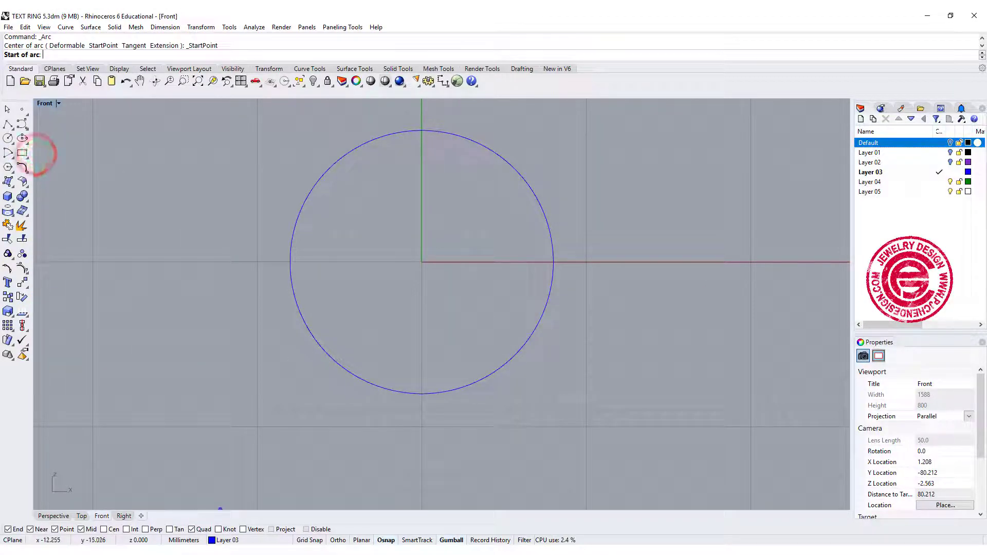
left_click(257, 262)
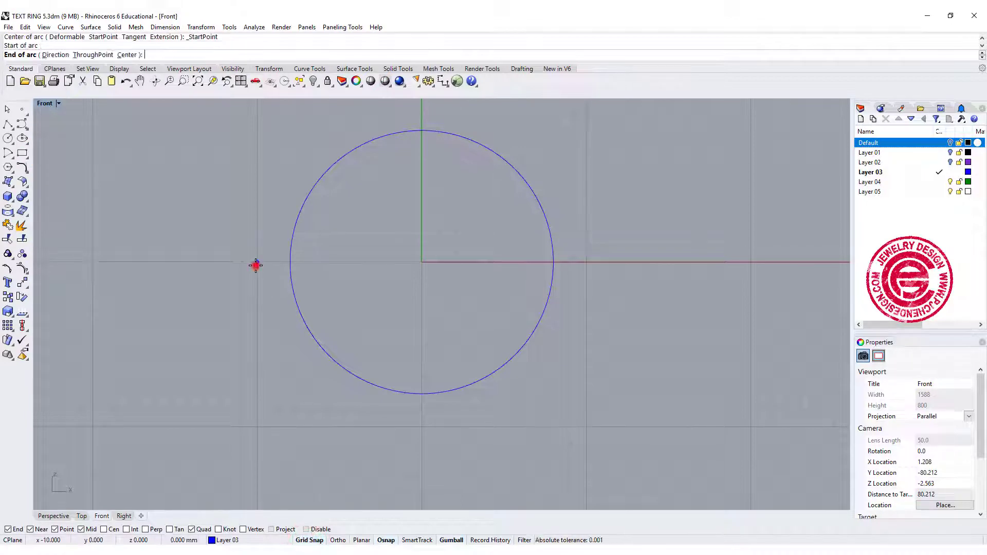
left_click(586, 262)
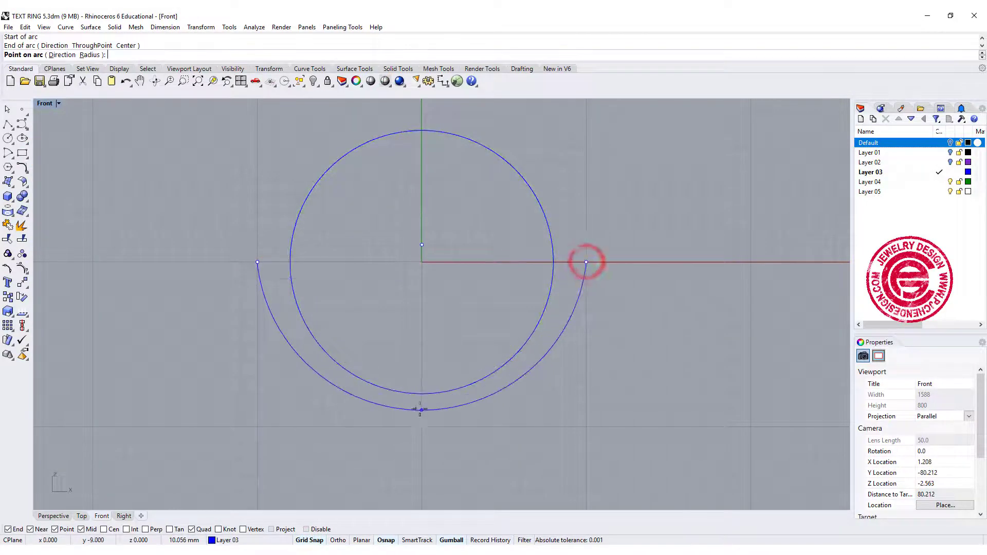
left_click(416, 414)
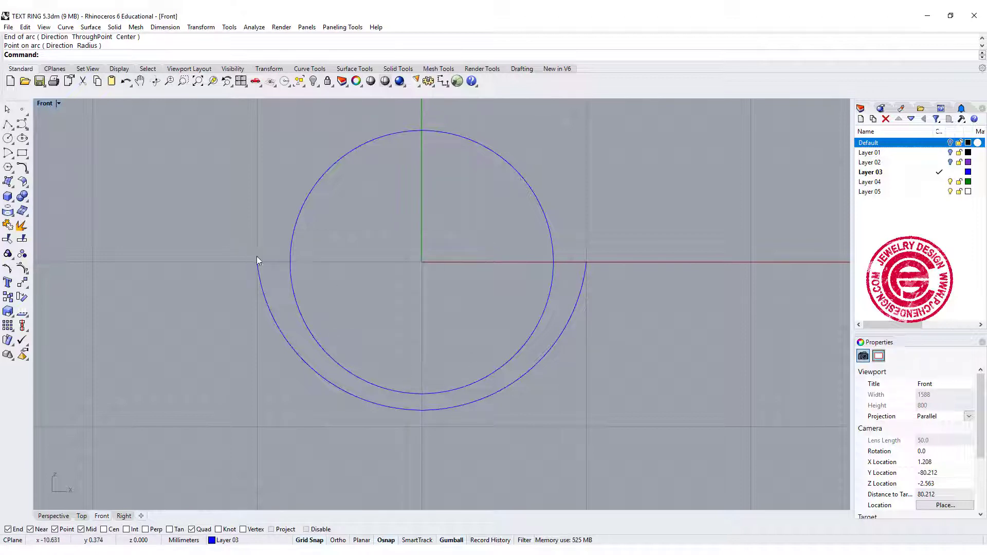
Start a text object reading "Rhino" in the Top view and set its font to Script MT Bold.
right_click_drag(412, 230, 376, 299)
double_click(46, 103)
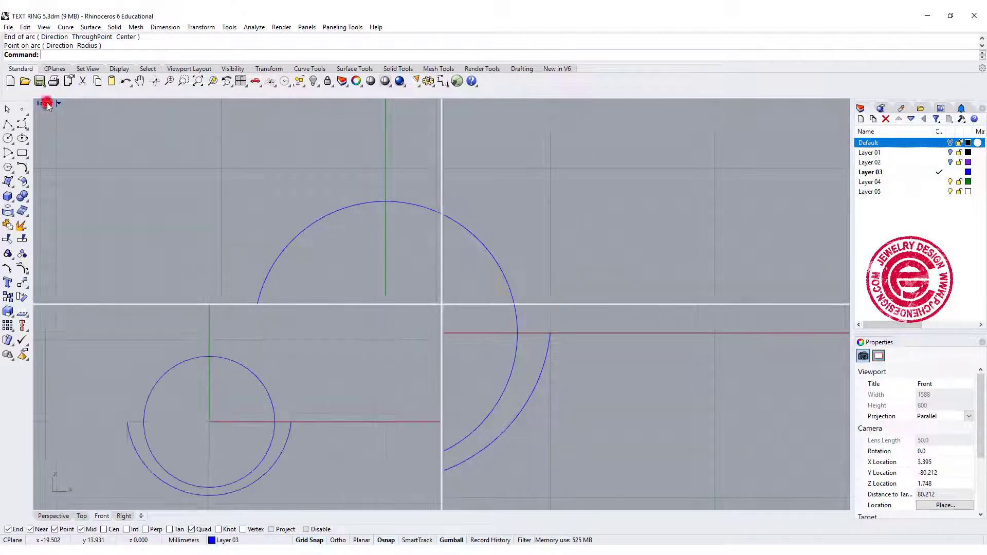
left_click(8, 283)
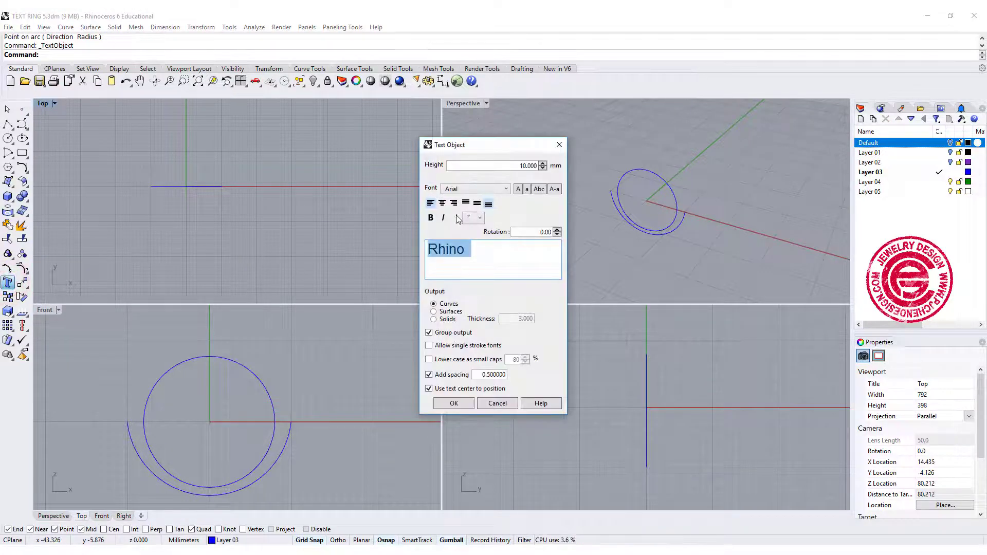
left_click(506, 190)
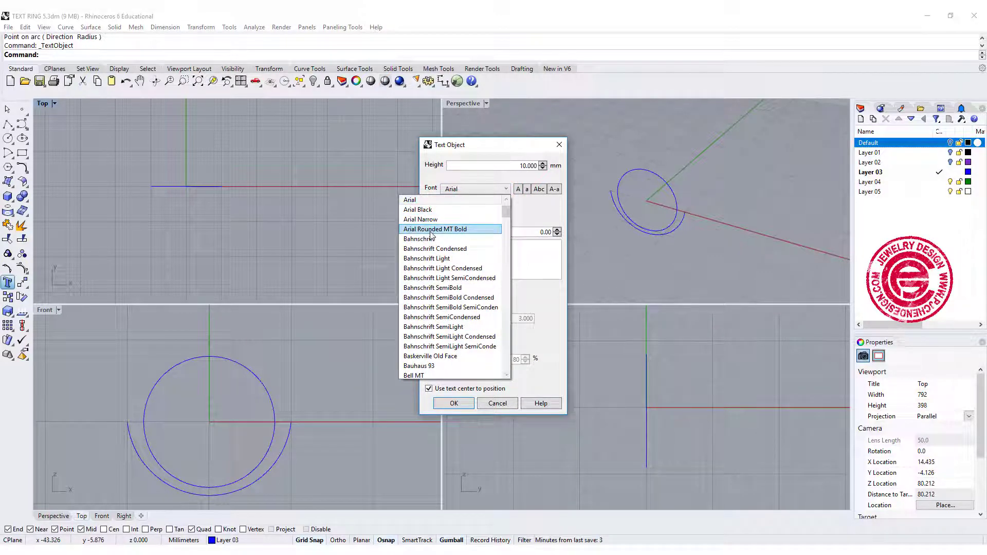
scroll(431, 235, "down", 6)
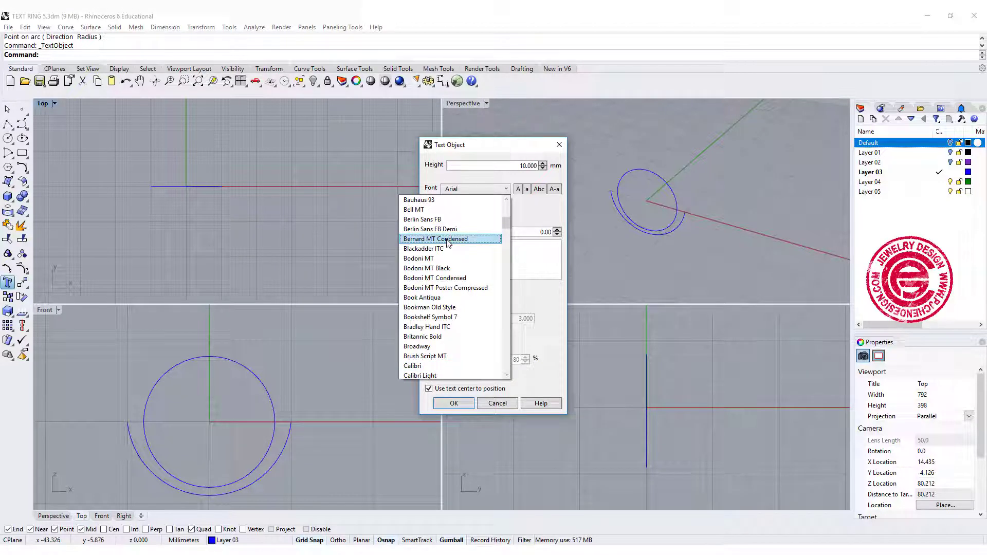
scroll(447, 242, "down", 20)
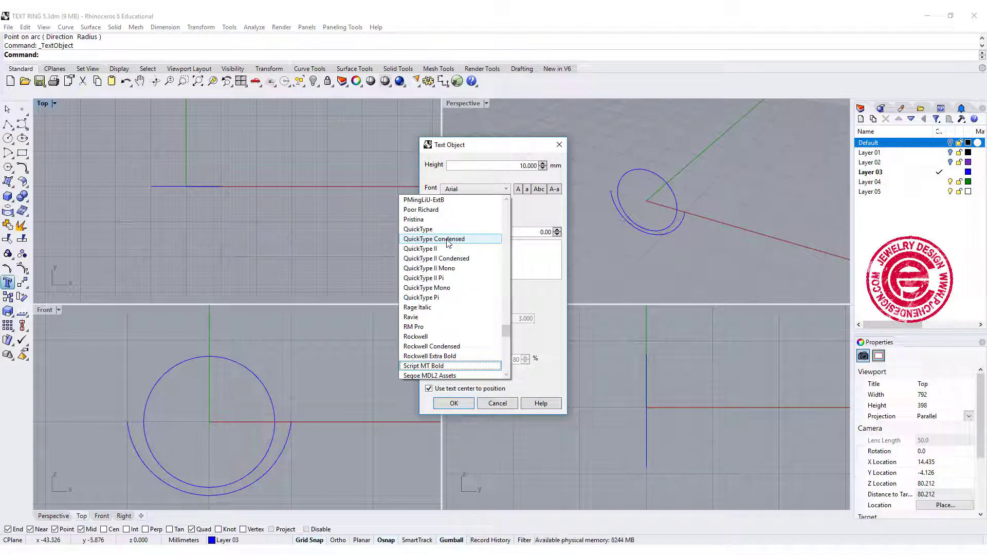
scroll(448, 255, "down", 1)
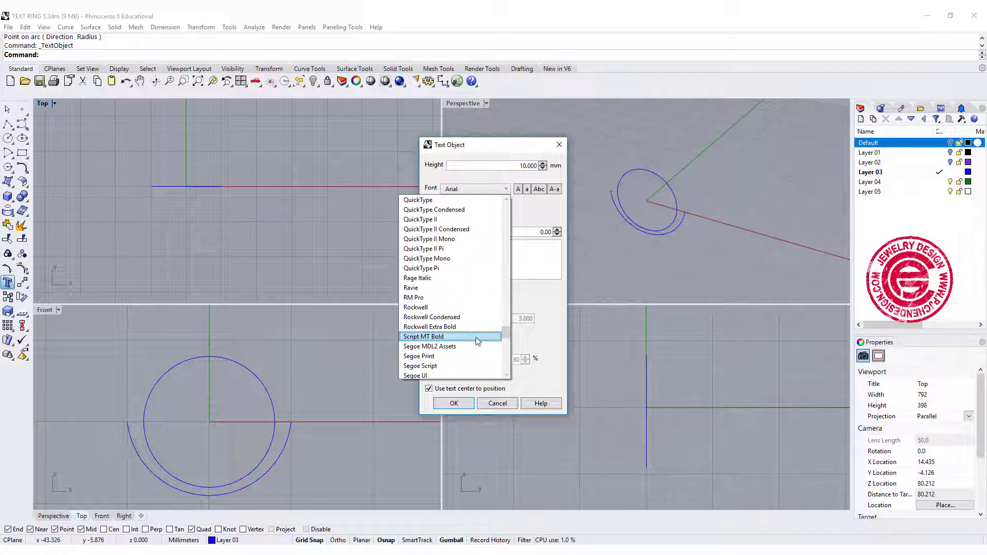
left_click(478, 337)
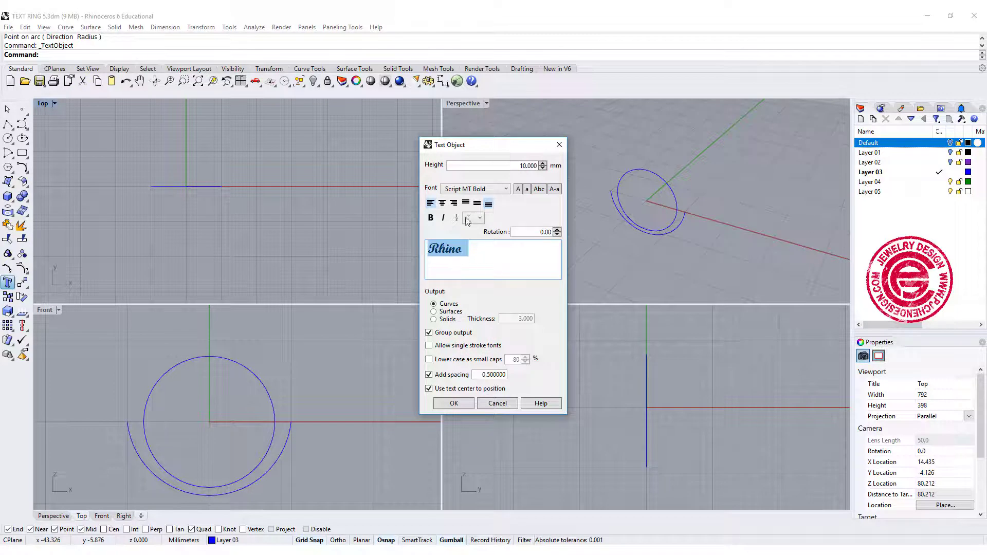
Set the text height to 6 mm and place the text as curves just below the ring circle in the Top view.
double_click(514, 165)
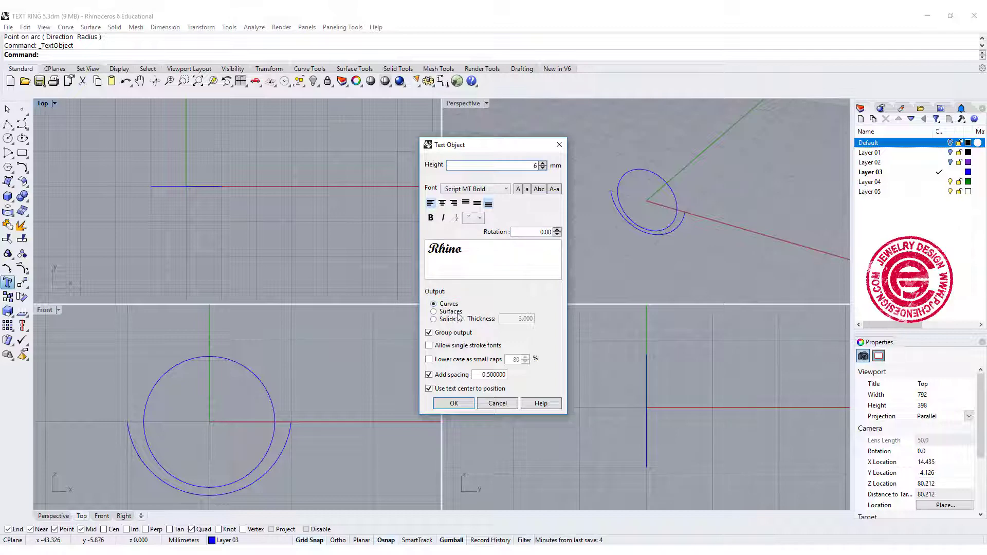
left_click(455, 403)
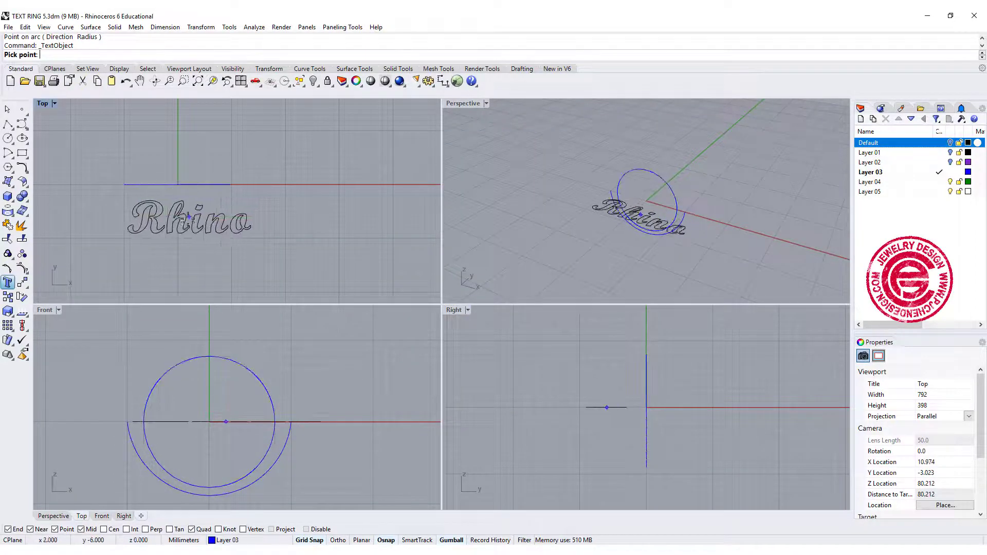
left_click(189, 223)
right_click_drag(270, 244, 303, 240)
left_click(256, 214)
left_click(337, 242)
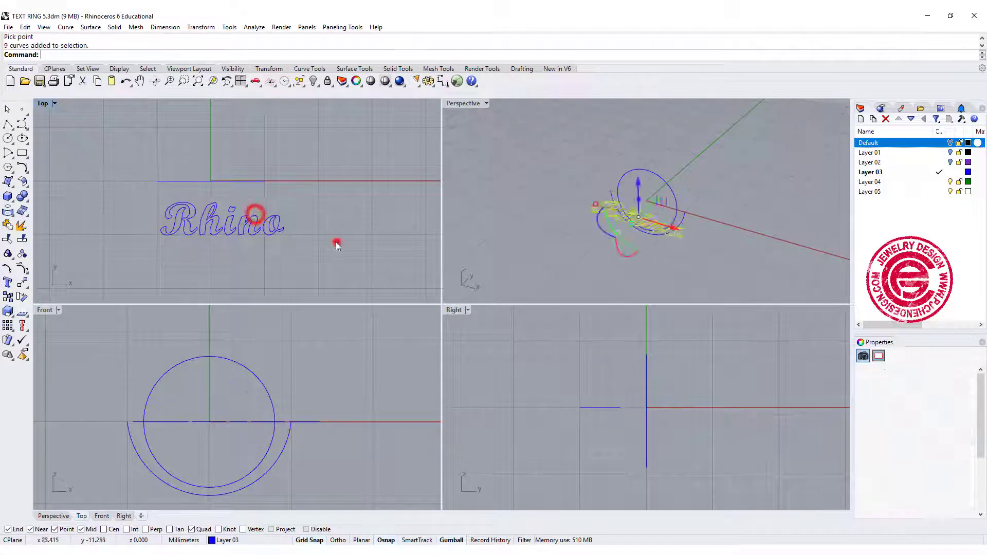
Align the Rhino text curves concentrically to the origin in the Top view.
left_click(264, 227)
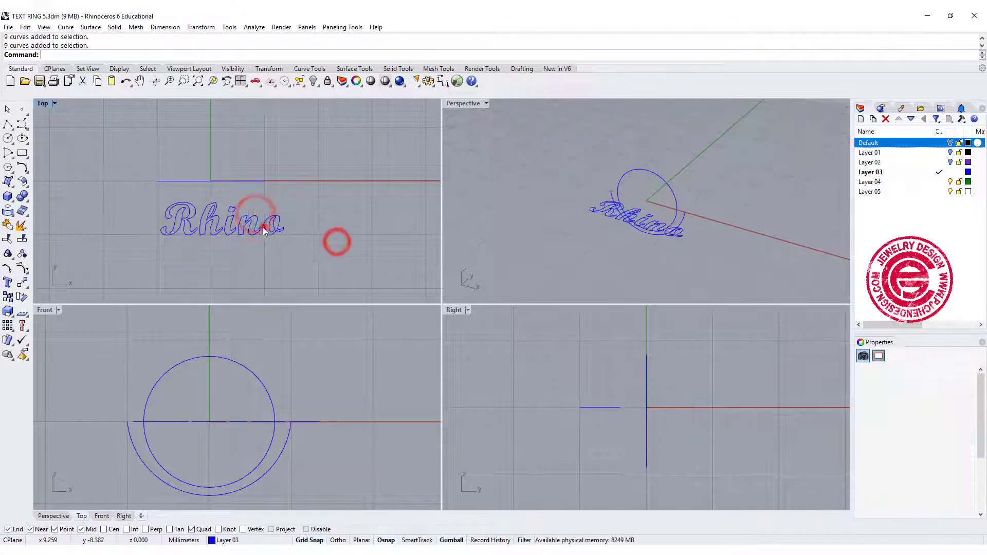
left_click(27, 335)
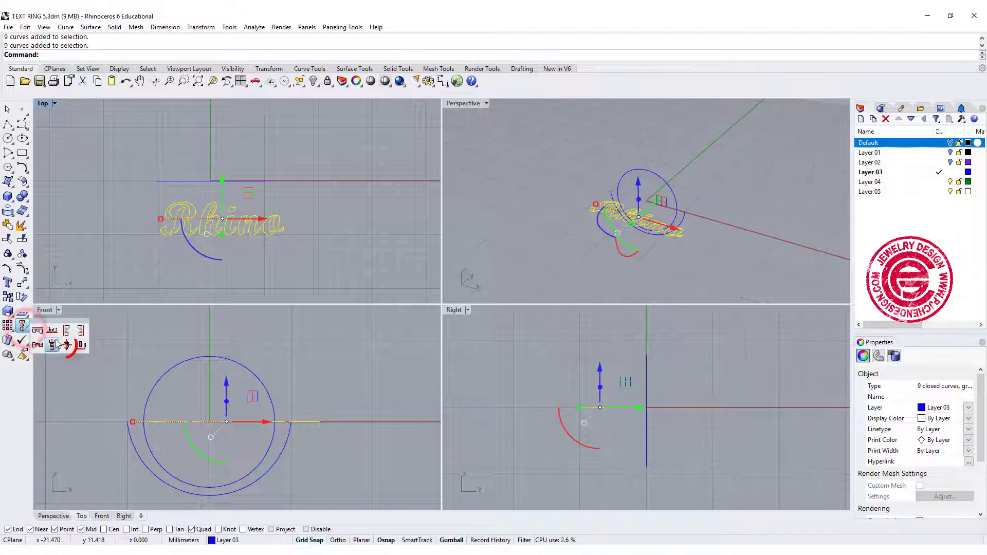
left_click(66, 344)
type("0")
key("Return")
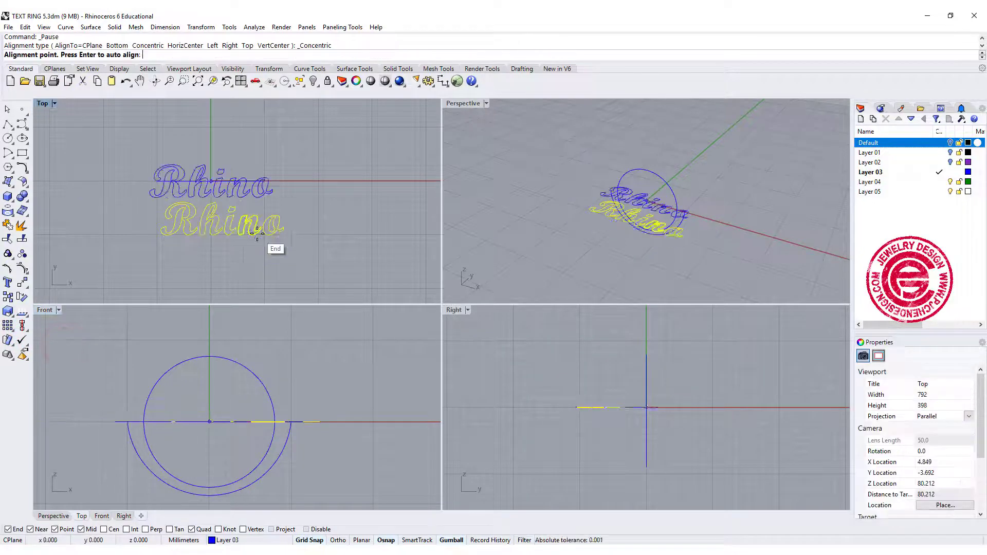
left_click(296, 226)
scroll(217, 211, "up", 3)
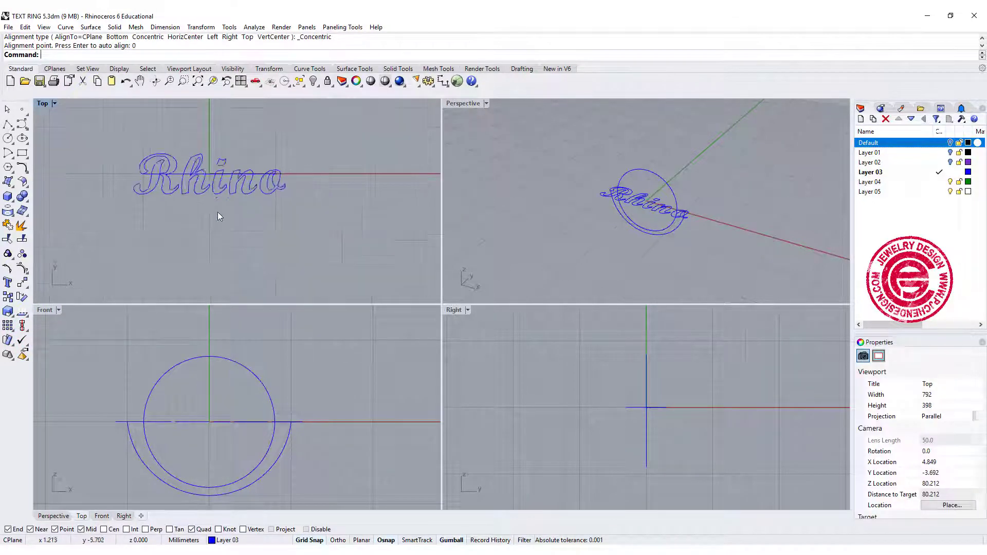
right_click_drag(292, 210, 294, 237)
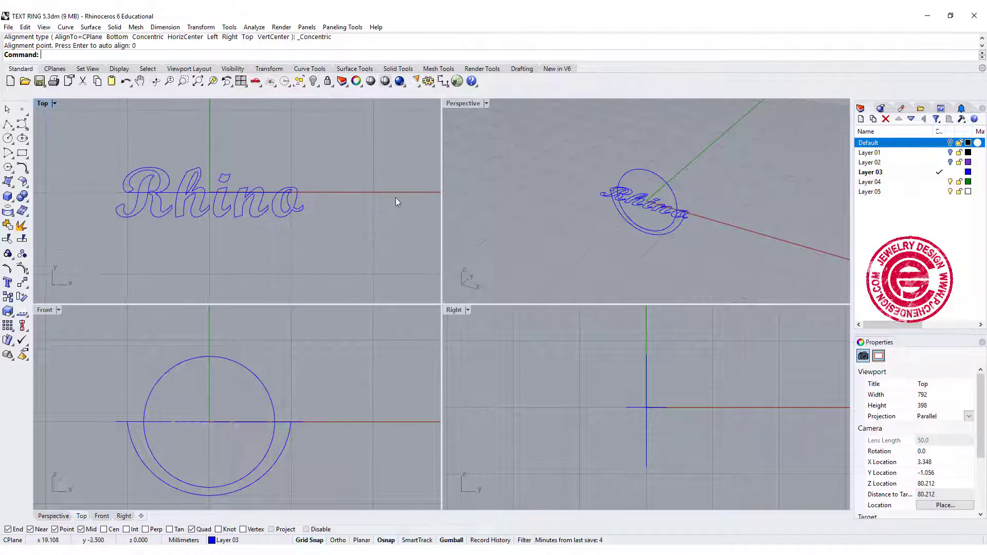
Move the Rhino text curves straight up to 13 mm above the origin.
right_click_drag(556, 183, 684, 211)
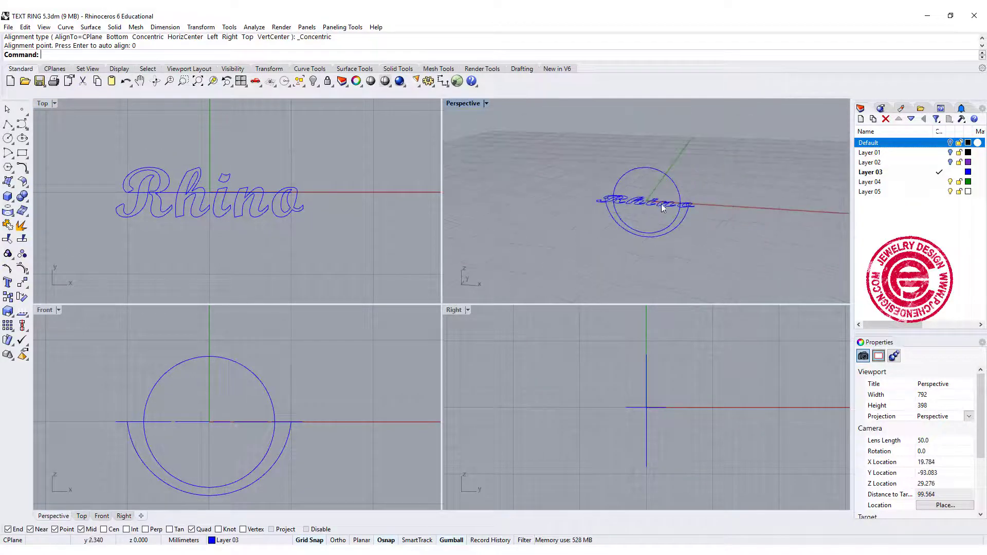
left_click(659, 202)
right_click_drag(212, 378, 210, 414)
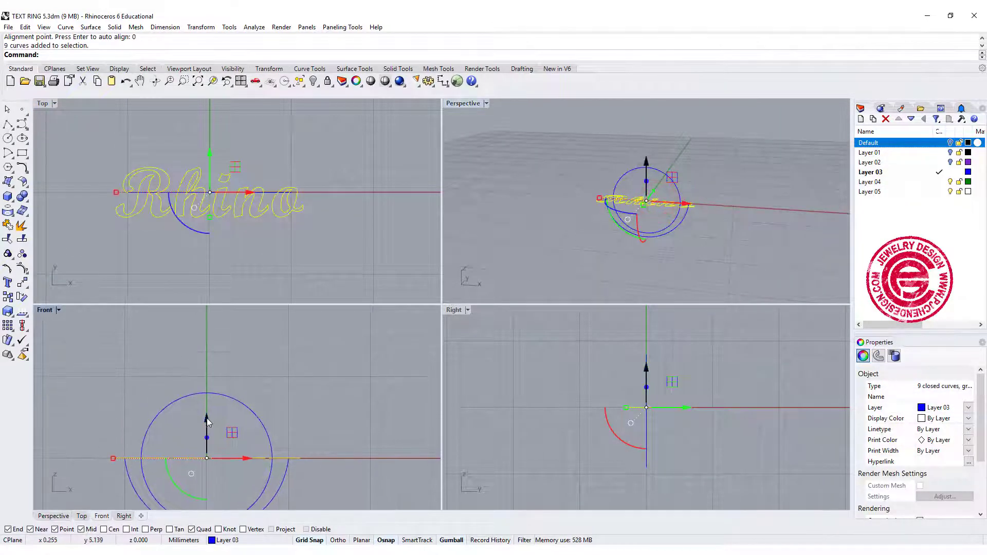
left_click_drag(206, 418, 208, 318)
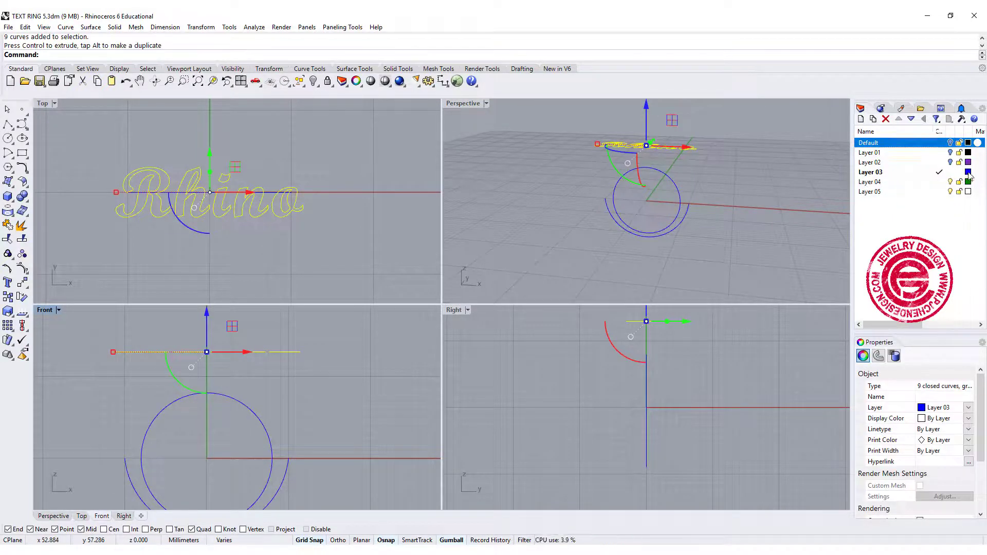
Change the colour of Layer 03 to black and deselect the text.
left_click(948, 173)
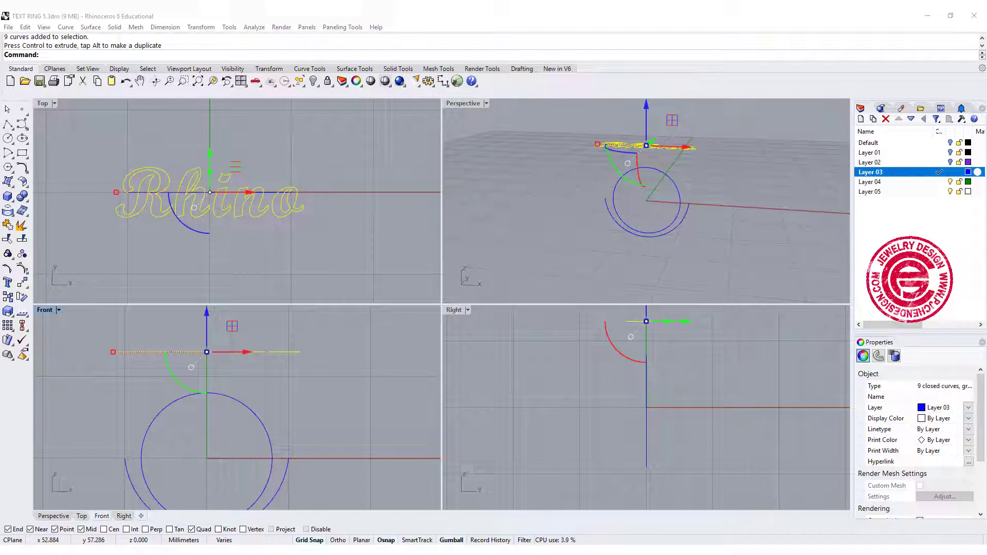
left_click(297, 280)
right_click_drag(623, 230, 725, 227)
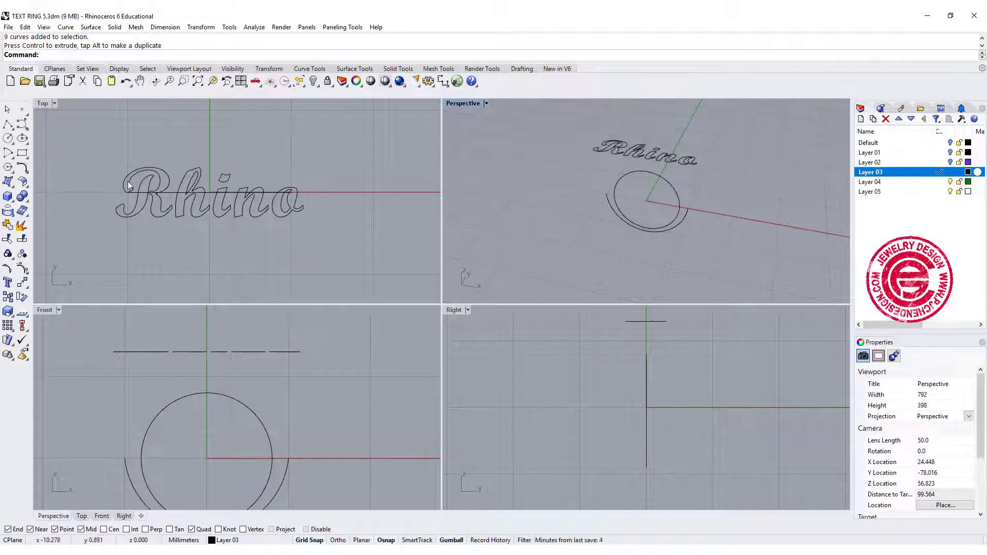
Set Layer 04 to red and turn off grid snap and object snaps for a degree 3 control-point curve in the maximized Top view.
double_click(44, 103)
right_click_drag(507, 239, 454, 210)
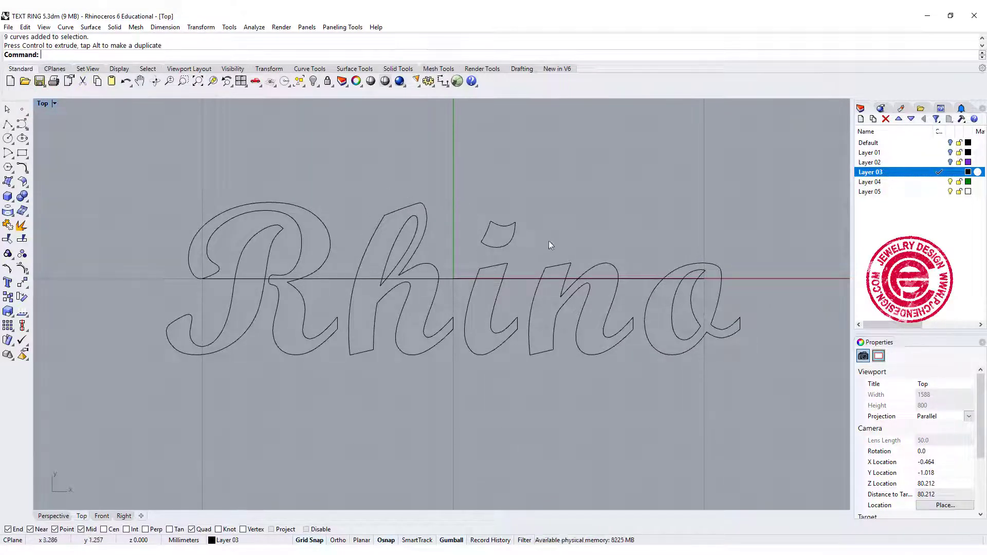
left_click(22, 126)
scroll(241, 213, "up", 3)
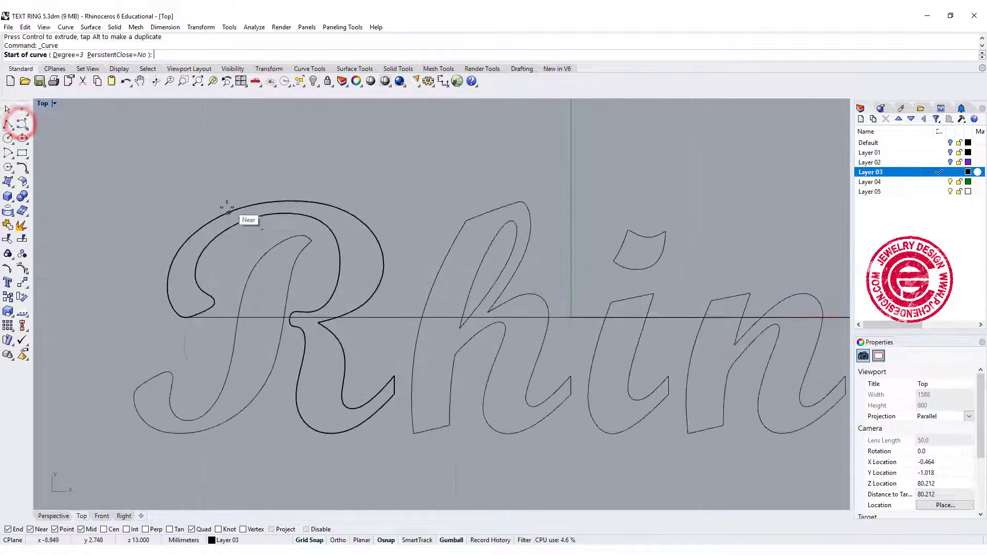
scroll(226, 208, "down", 2)
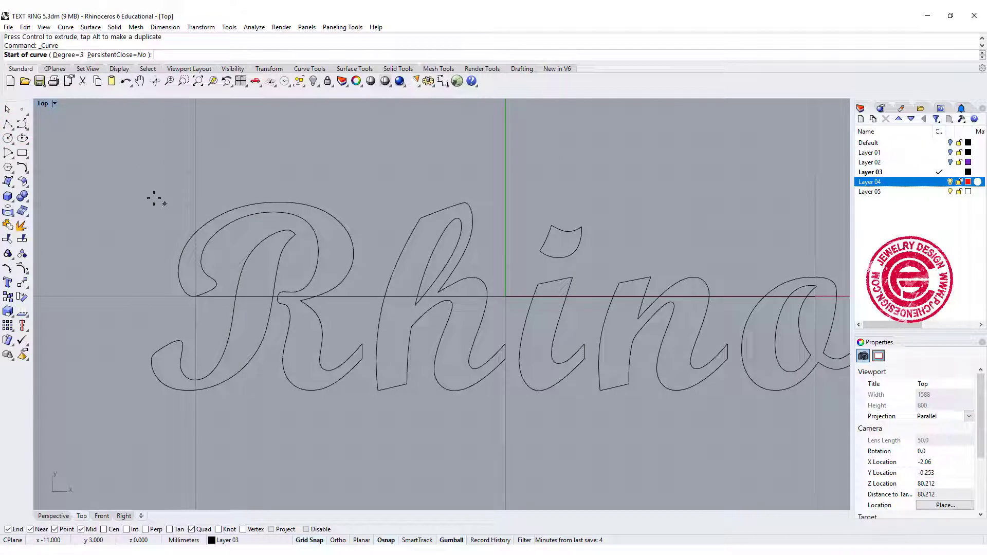
left_click(306, 540)
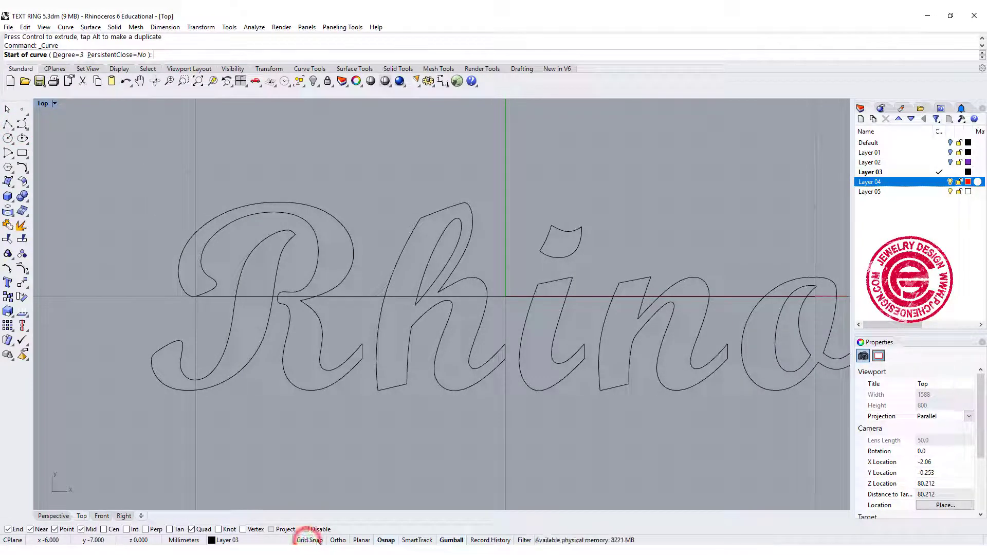
left_click(306, 530)
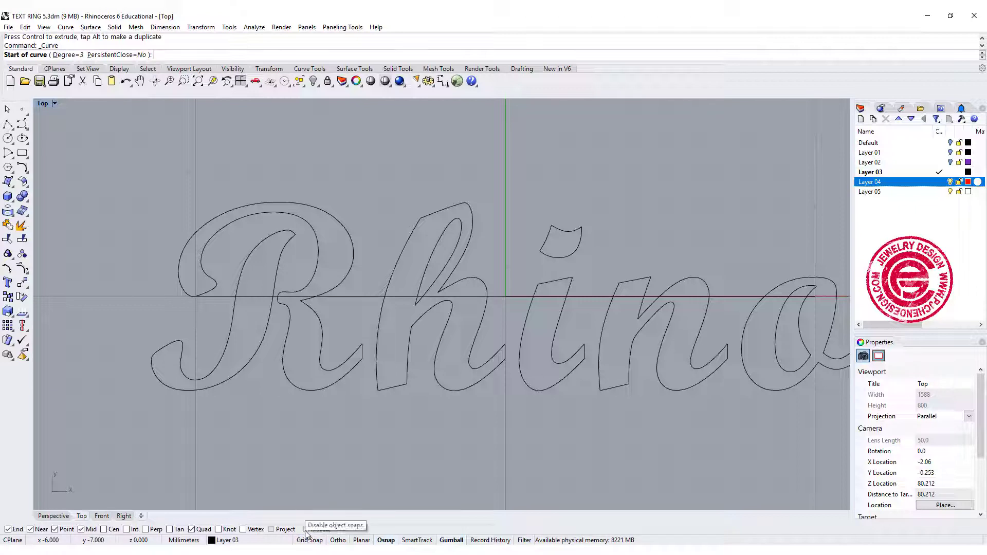
right_click_drag(217, 224, 210, 222)
scroll(190, 206, "down", 2)
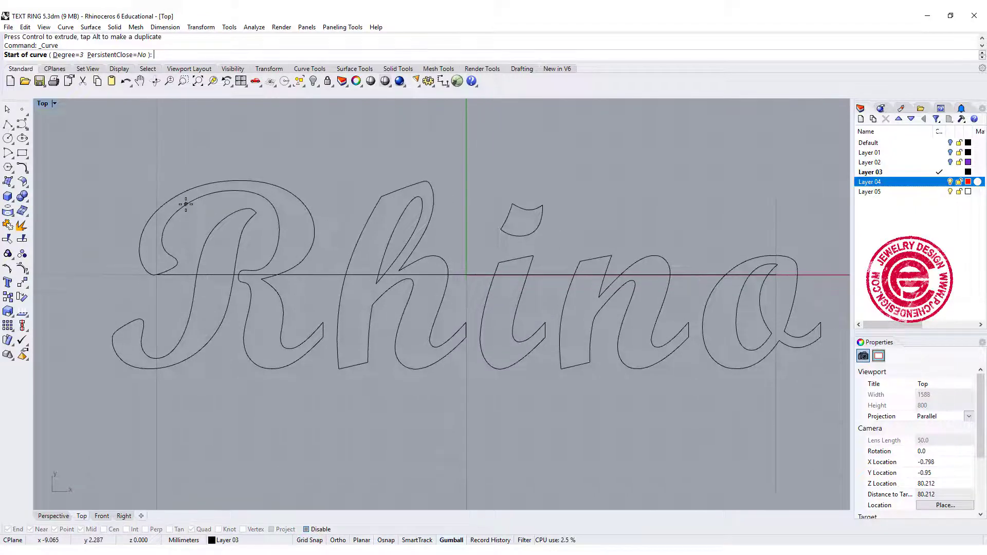
Make Layer 04 current and draw the outline curve from the left side of the R over the tops of the R and h.
left_click(131, 237)
left_click(138, 204)
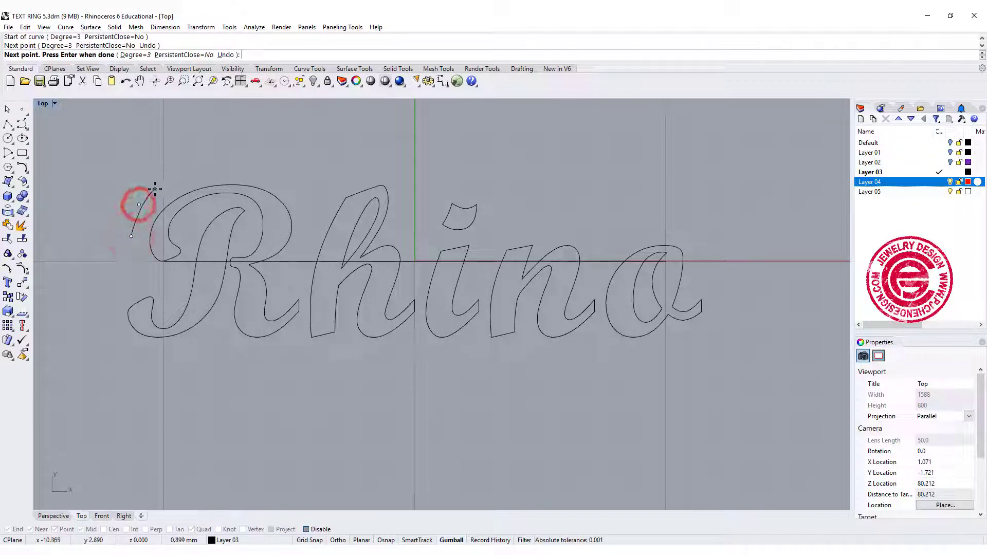
left_click(939, 182)
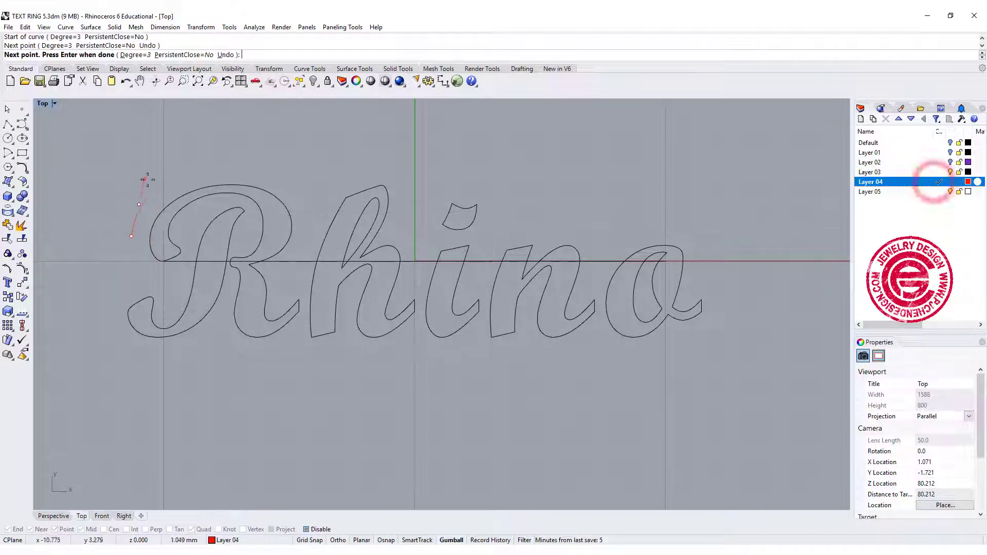
left_click(181, 177)
left_click(216, 169)
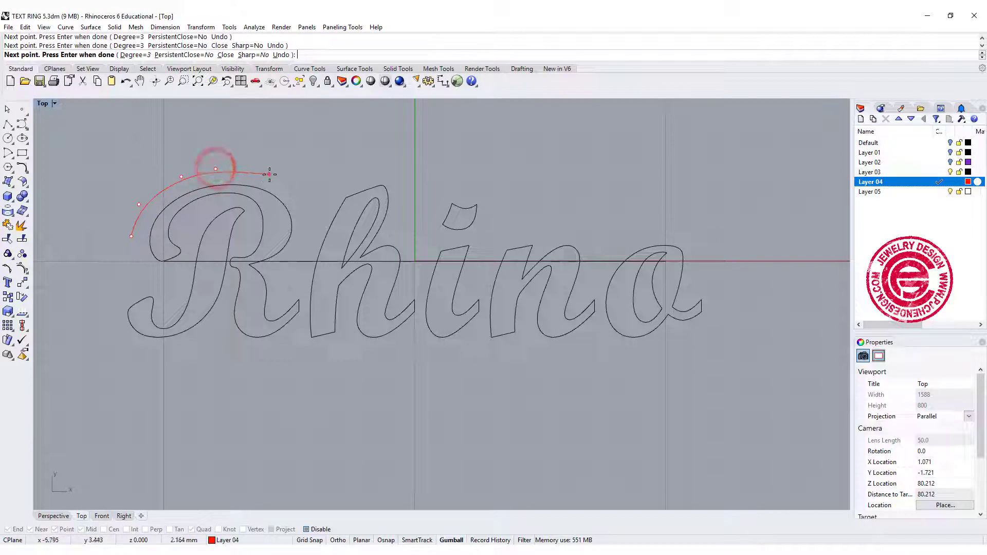
left_click(270, 174)
left_click(296, 190)
left_click(317, 206)
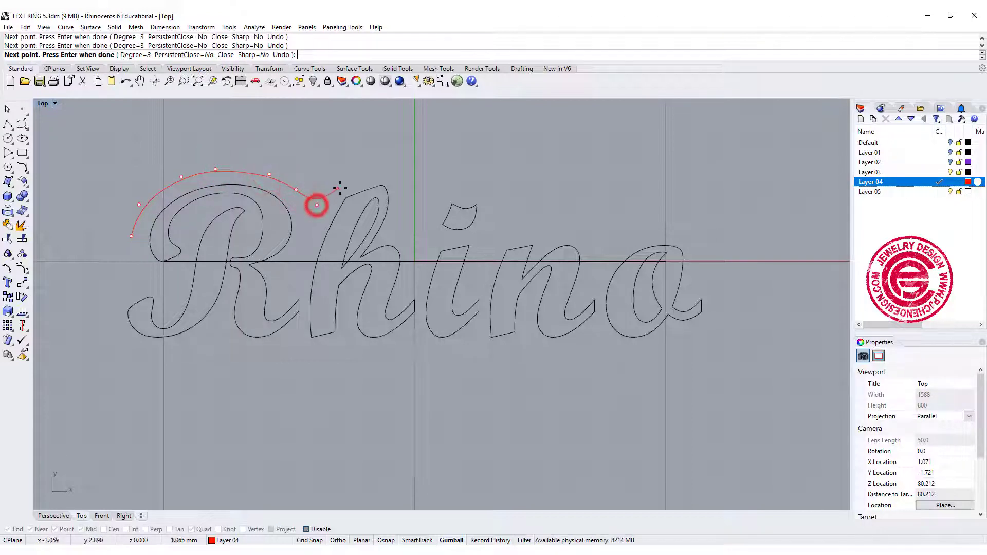
left_click(349, 178)
left_click(390, 172)
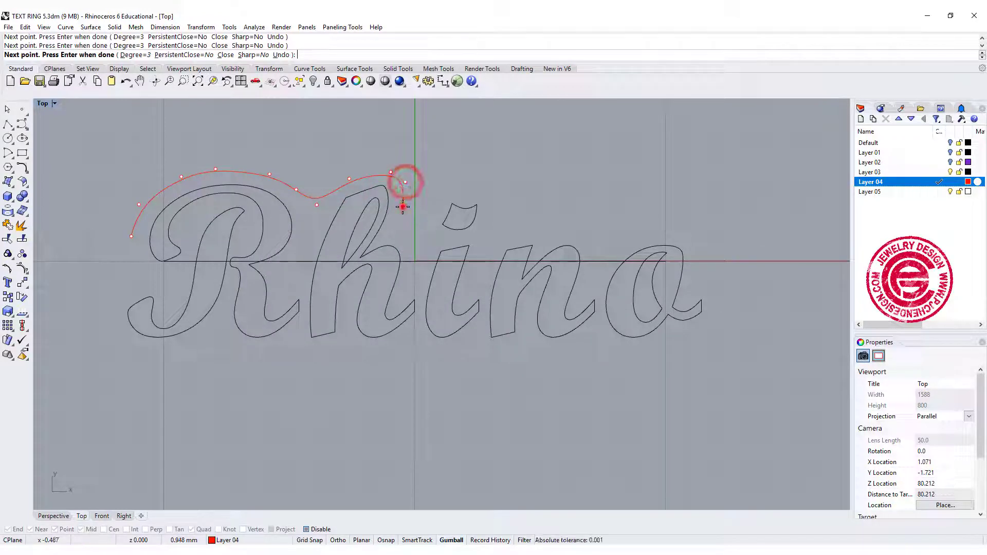
left_click(403, 206)
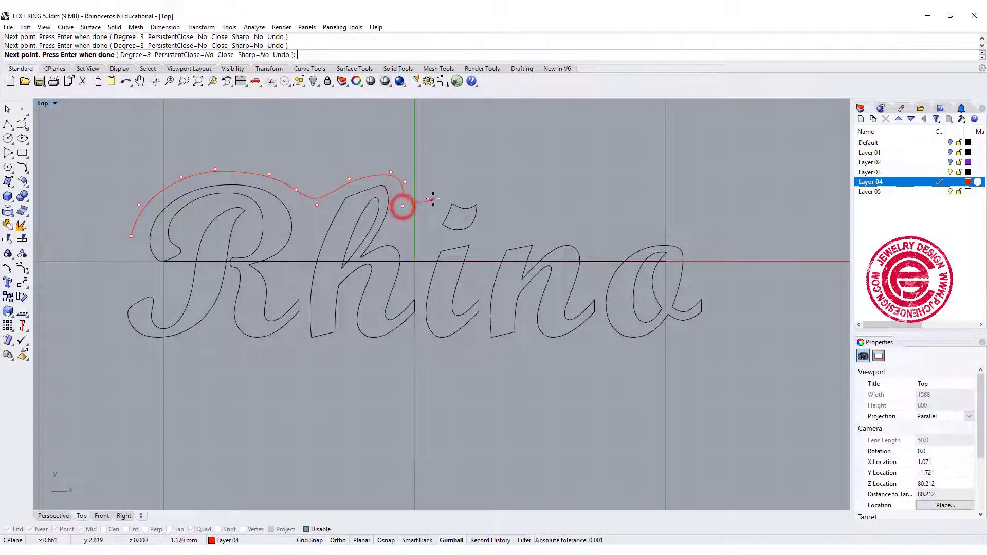
Continue the outline curve over the dot of the i, along the top of the n and around the upper right of the o.
left_click(481, 187)
left_click(502, 209)
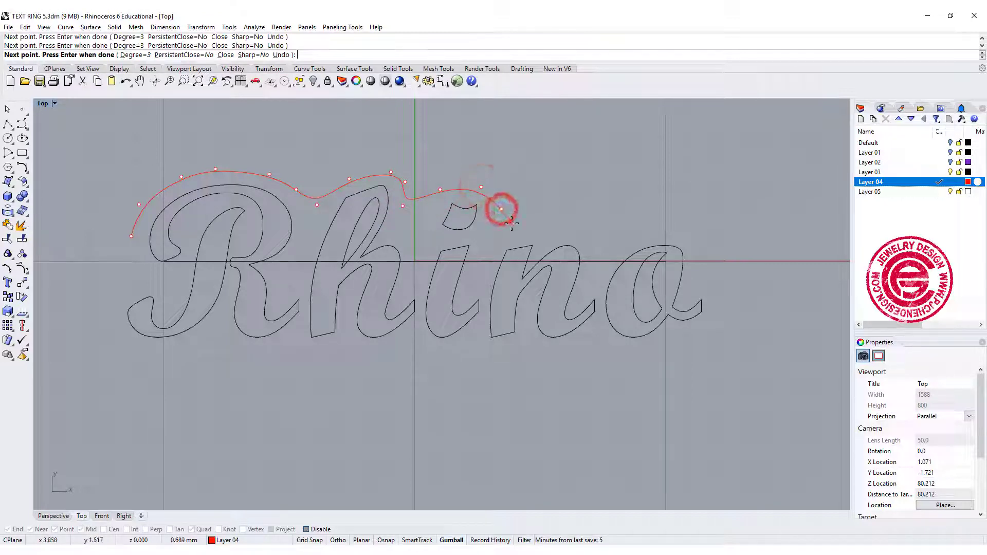
left_click(518, 227)
left_click(557, 228)
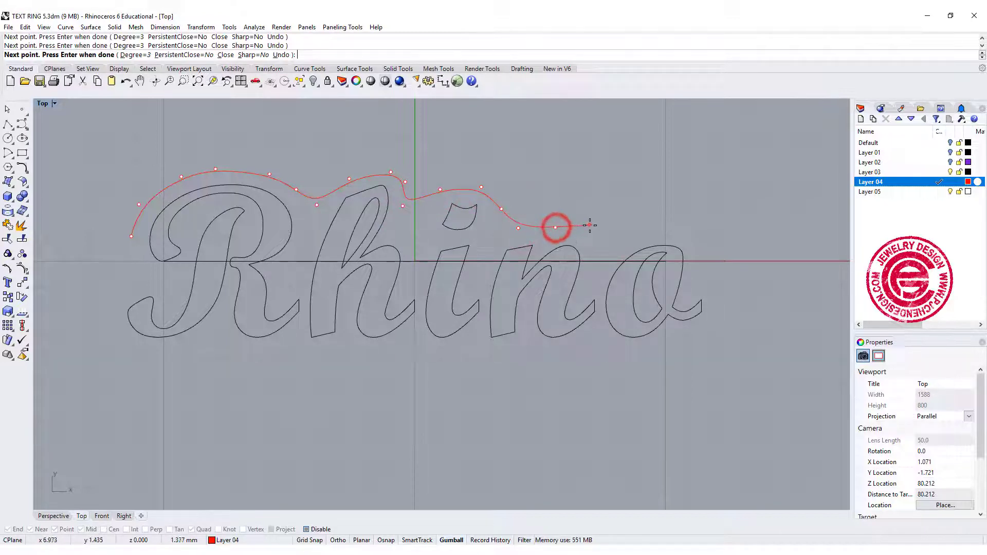
left_click(590, 226)
left_click(607, 234)
left_click(652, 228)
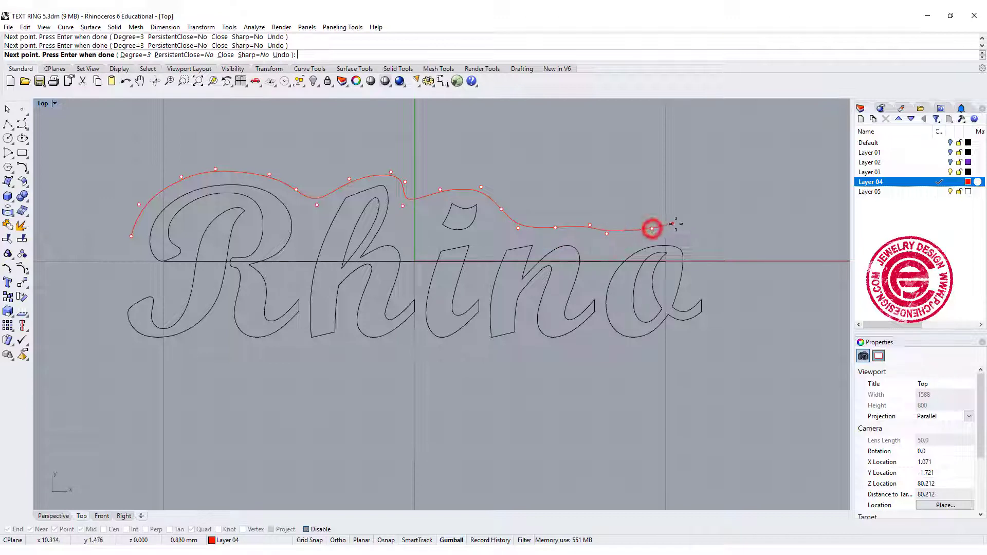
left_click(687, 223)
left_click(715, 235)
left_click(726, 278)
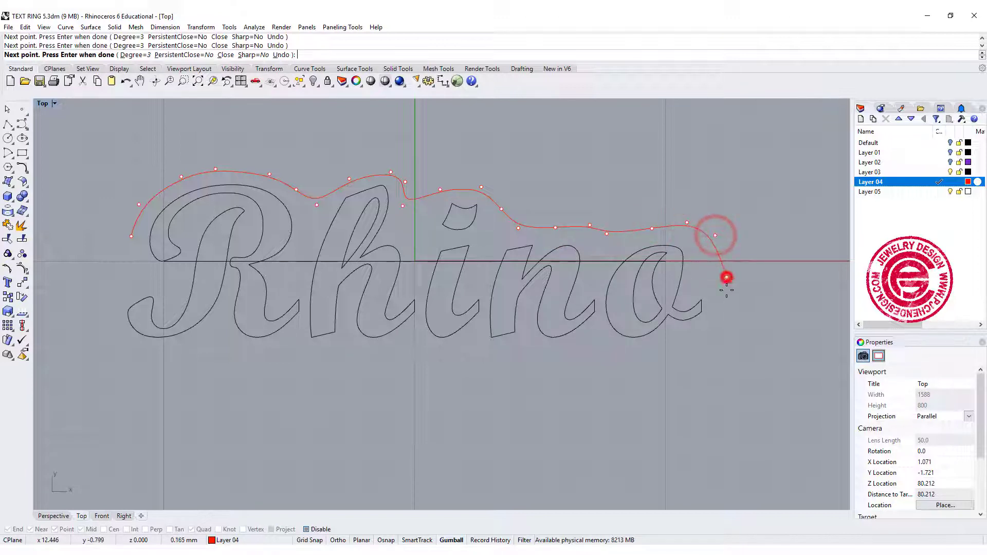
Continue the outline curve around the lower right of the o and back beneath all the letters to the lower left of the R.
left_click(721, 320)
left_click(689, 354)
left_click(640, 354)
left_click(595, 346)
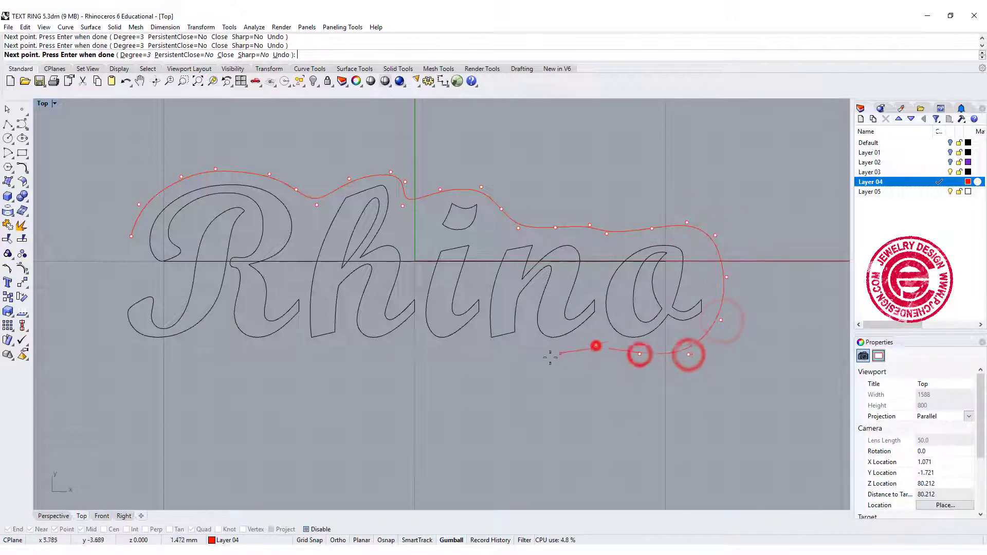
left_click(542, 359)
left_click(487, 366)
left_click(430, 364)
left_click(389, 357)
left_click(339, 354)
left_click(291, 360)
left_click(230, 353)
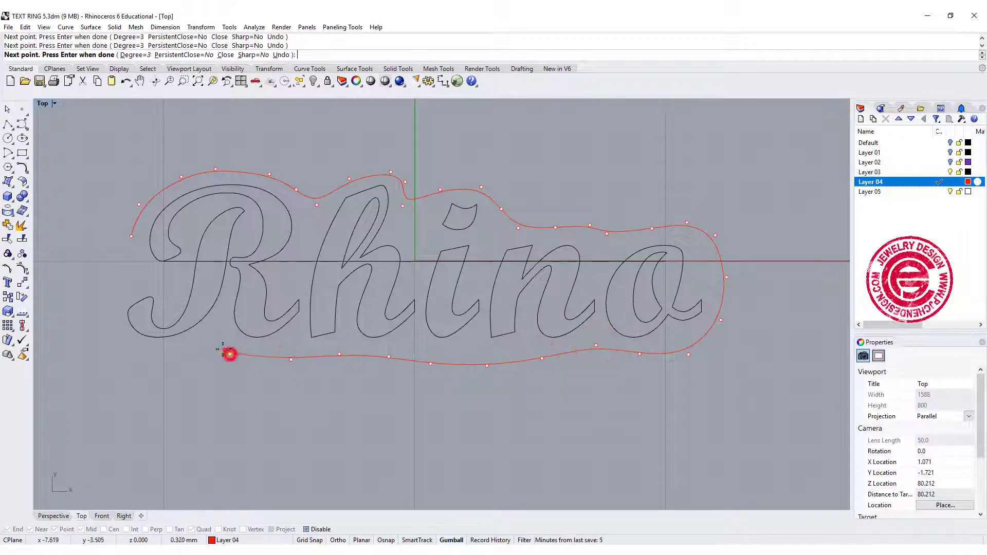
left_click(212, 349)
left_click(172, 357)
left_click(128, 354)
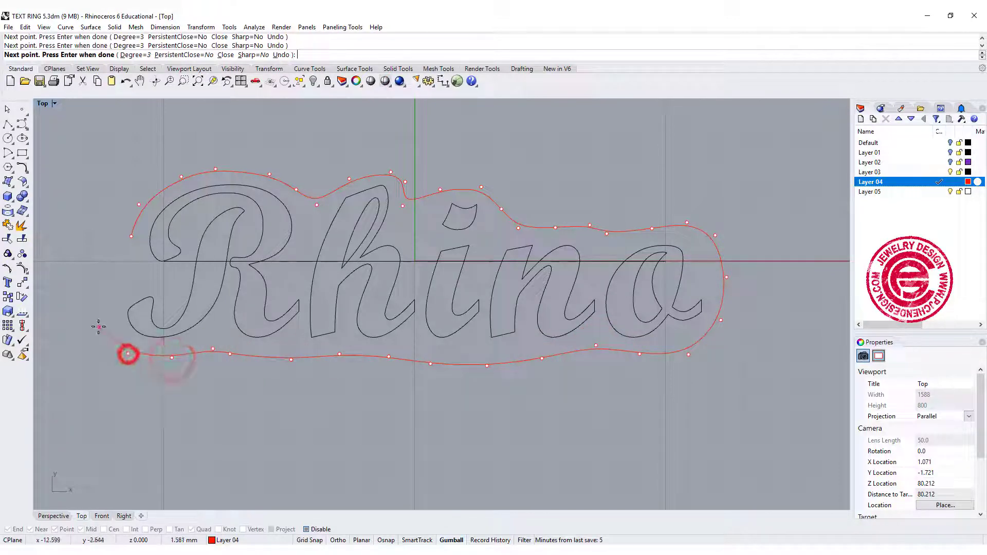
Bring the outline up the left side of the R and close it at its start point with object snaps re-enabled.
left_click(98, 324)
left_click(119, 291)
left_click(137, 272)
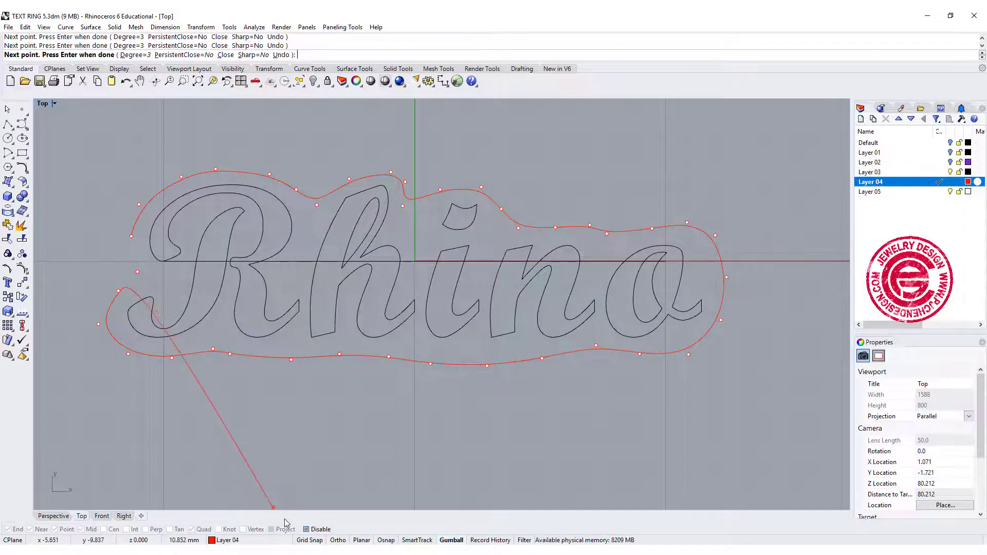
left_click(306, 529)
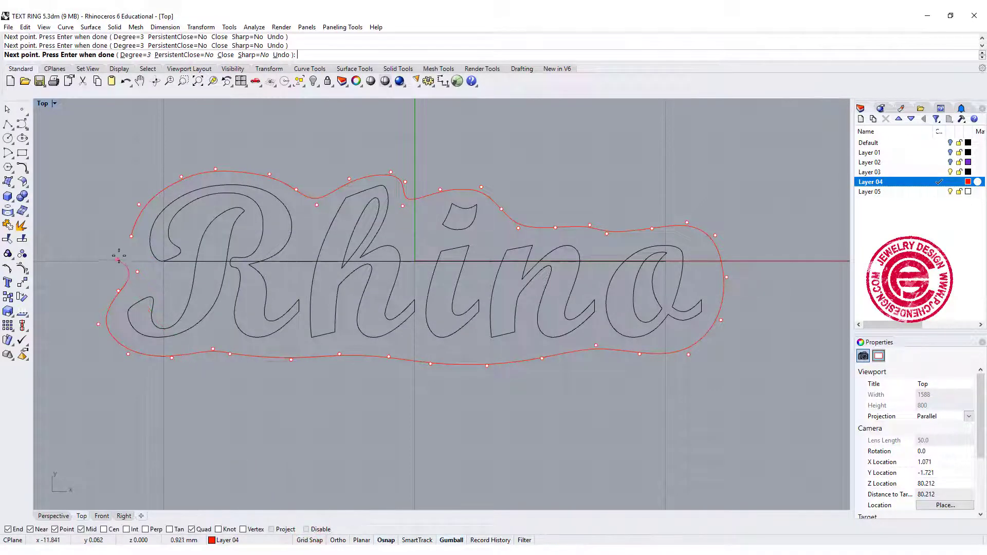
left_click(133, 238)
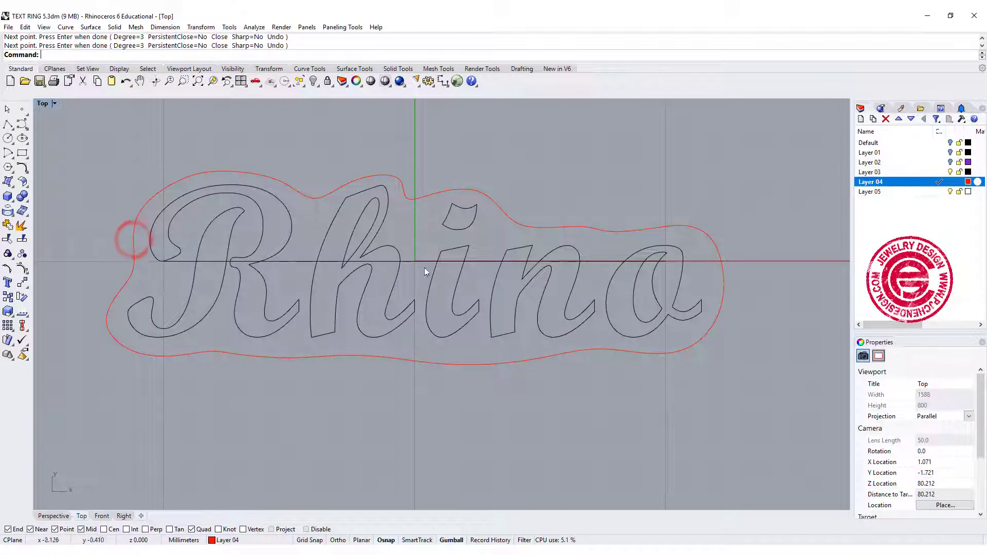
Move the two outline control points beneath the i slightly upward to flatten the bulge in the lower edge.
scroll(568, 232, "down", 4)
scroll(624, 237, "up", 6)
scroll(612, 314, "down", 2)
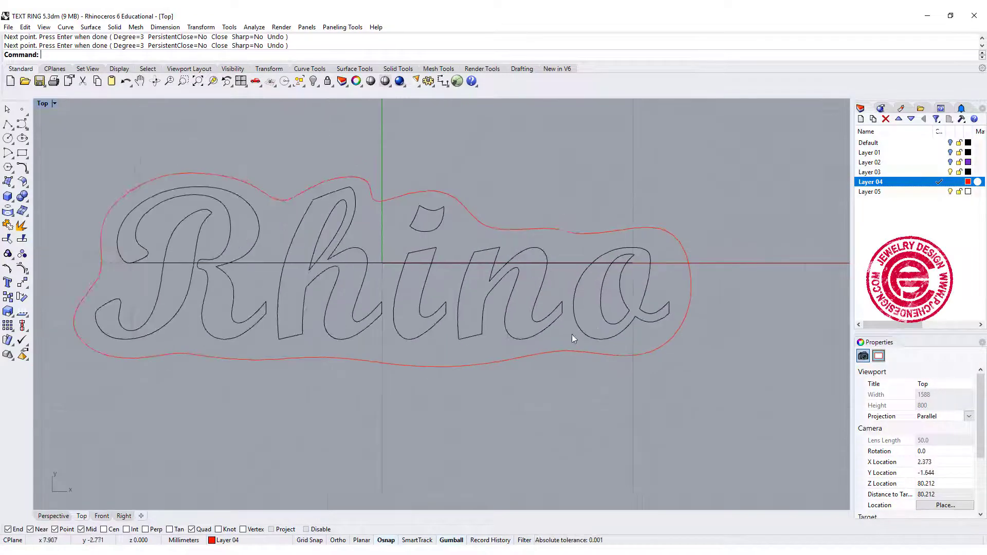
scroll(565, 329, "up", 1)
left_click(544, 325)
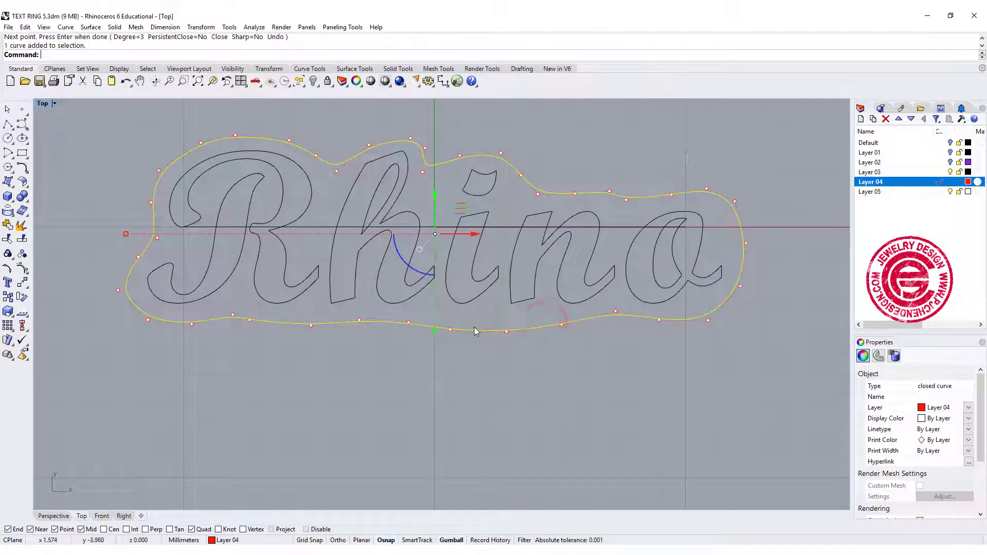
left_click_drag(433, 318, 548, 345)
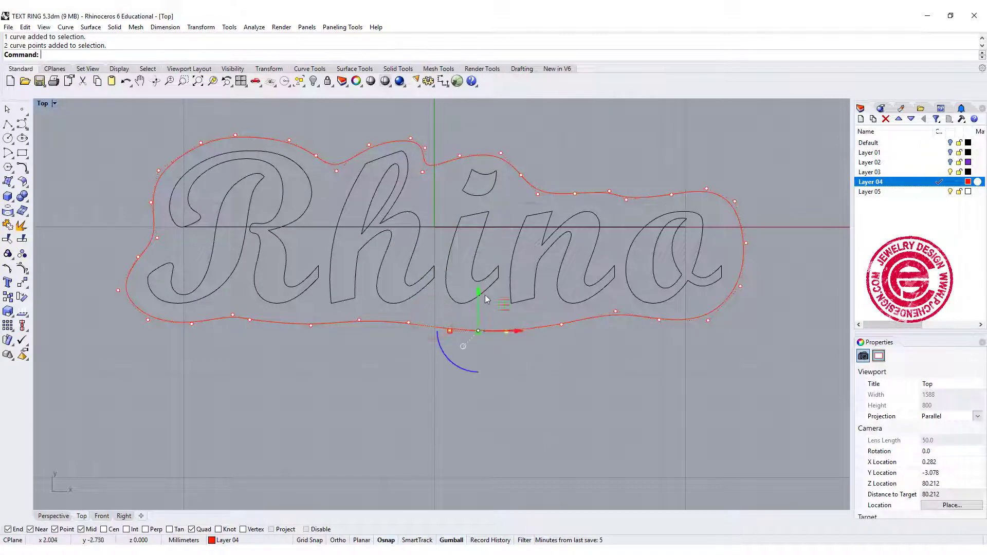
left_click_drag(481, 293, 481, 291)
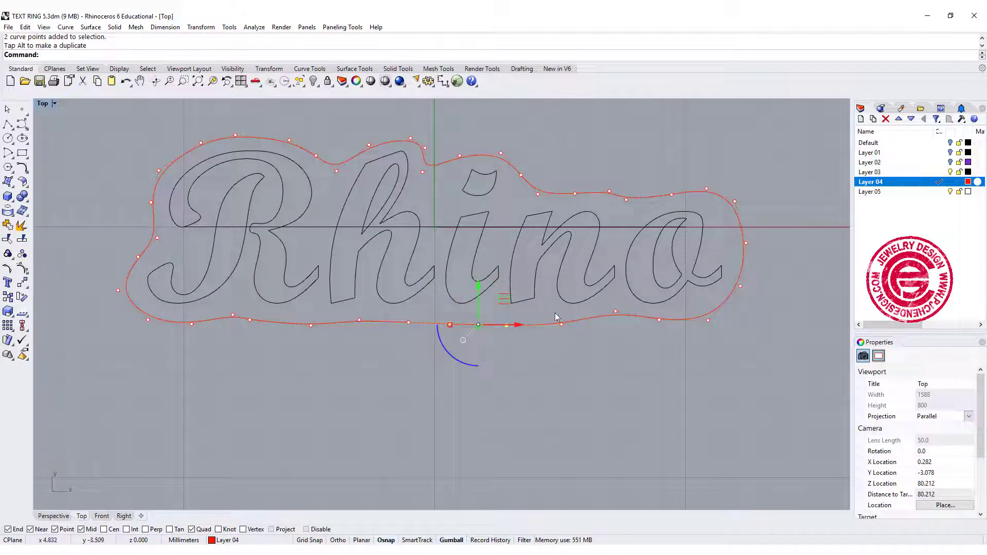
scroll(386, 352, "down", 2)
scroll(399, 209, "up", 1)
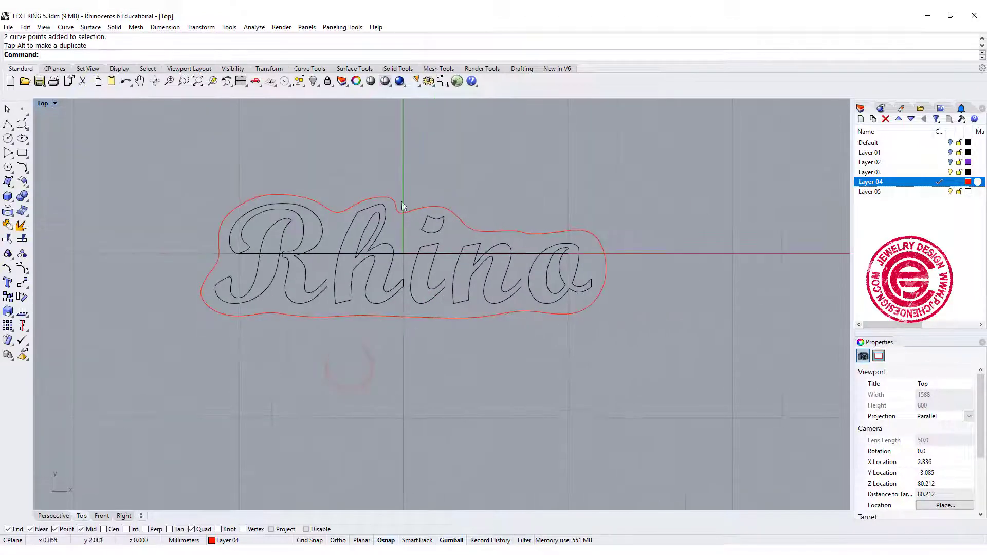
Adjust the outline's control points around the top of the h and the dip before the i to smooth the contour.
left_click(401, 217)
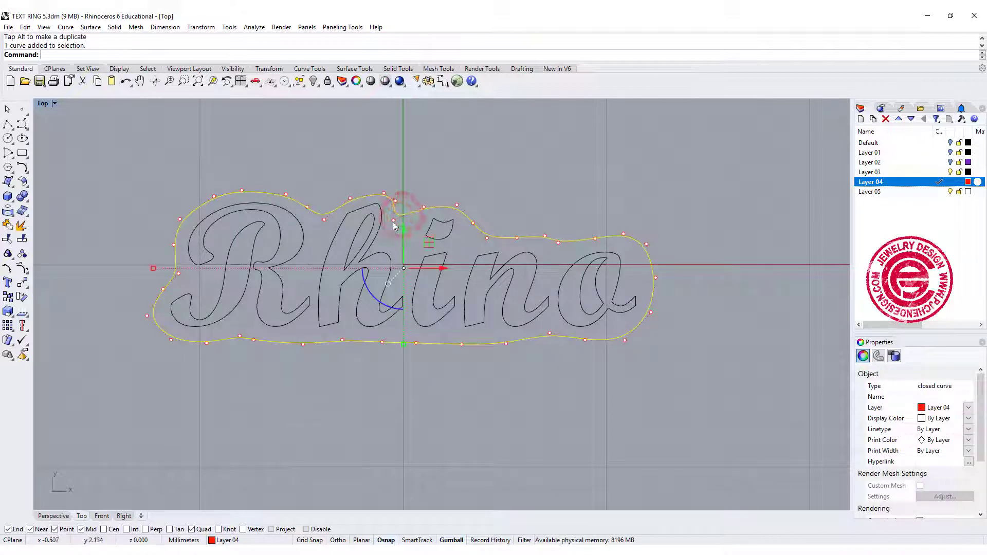
left_click(393, 221)
left_click_drag(424, 193, 403, 166)
left_click(403, 174)
left_click(384, 193)
left_click(503, 169)
scroll(514, 175, "down", 3)
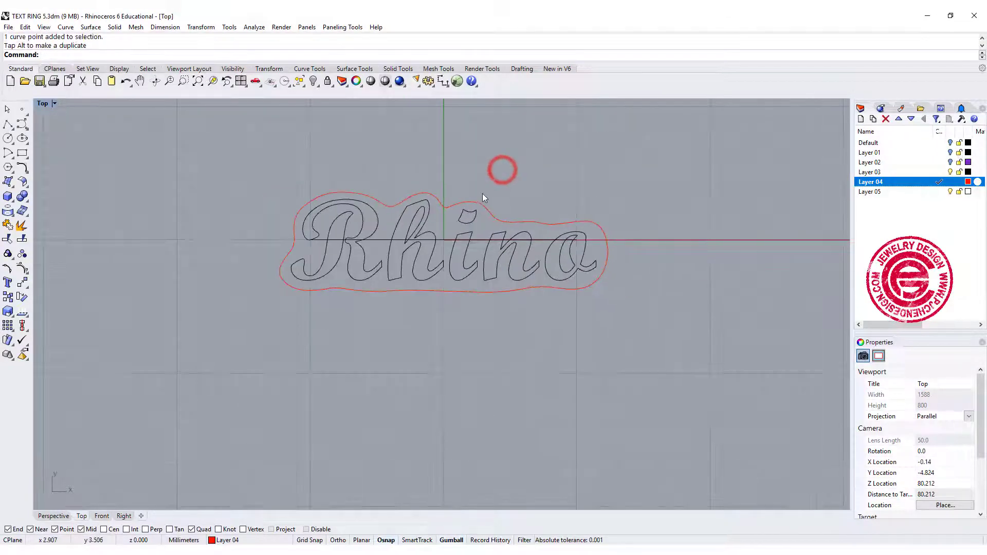
right_click_drag(499, 187, 476, 208)
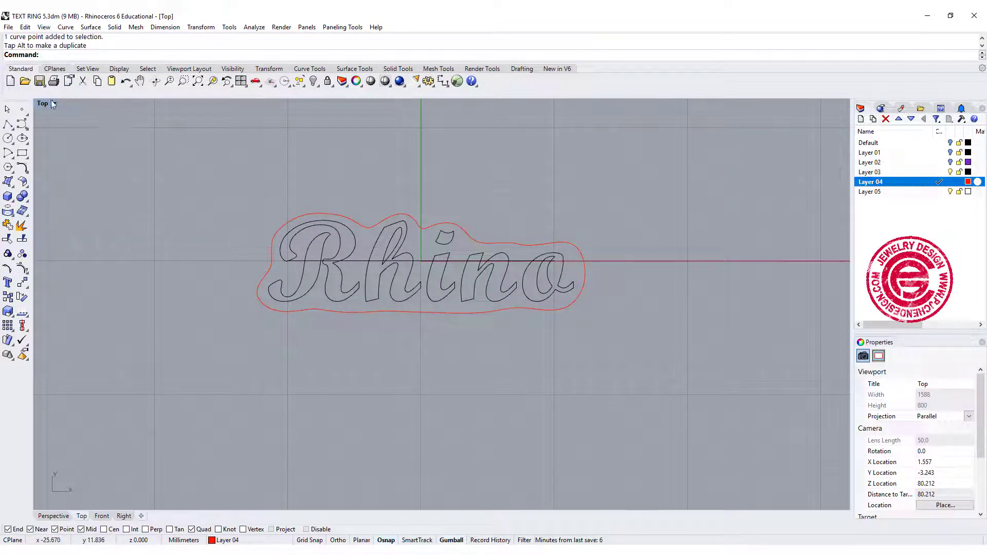
Select the outline and all the letter curves and align them by their tops at the letters' height in the Front view.
left_click(241, 82)
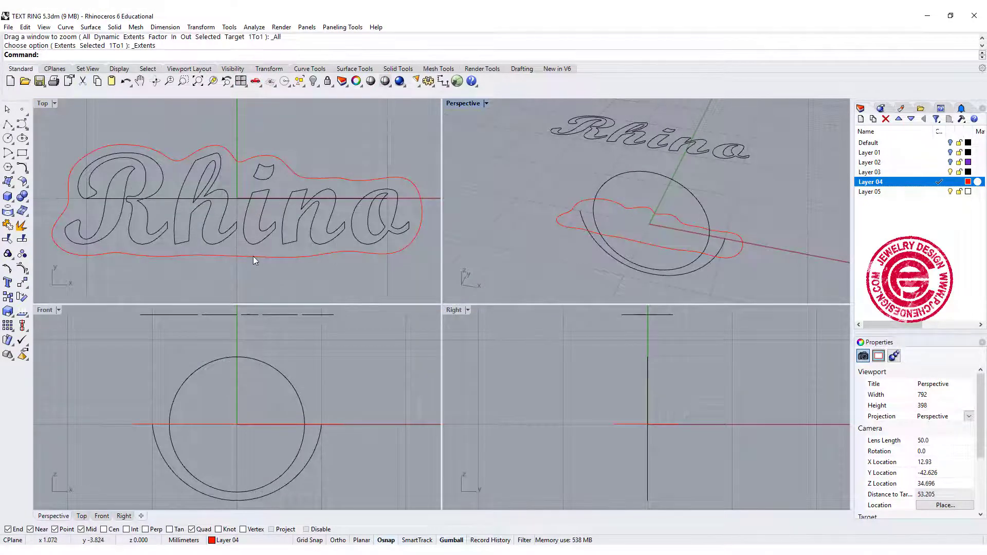
left_click(253, 256)
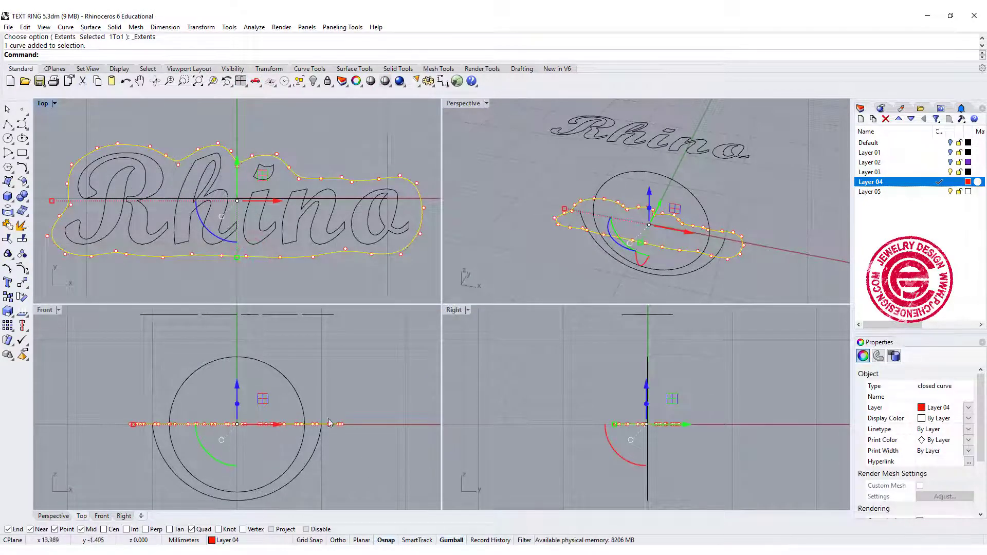
right_click_drag(319, 379, 318, 393)
left_click_drag(114, 319, 360, 340)
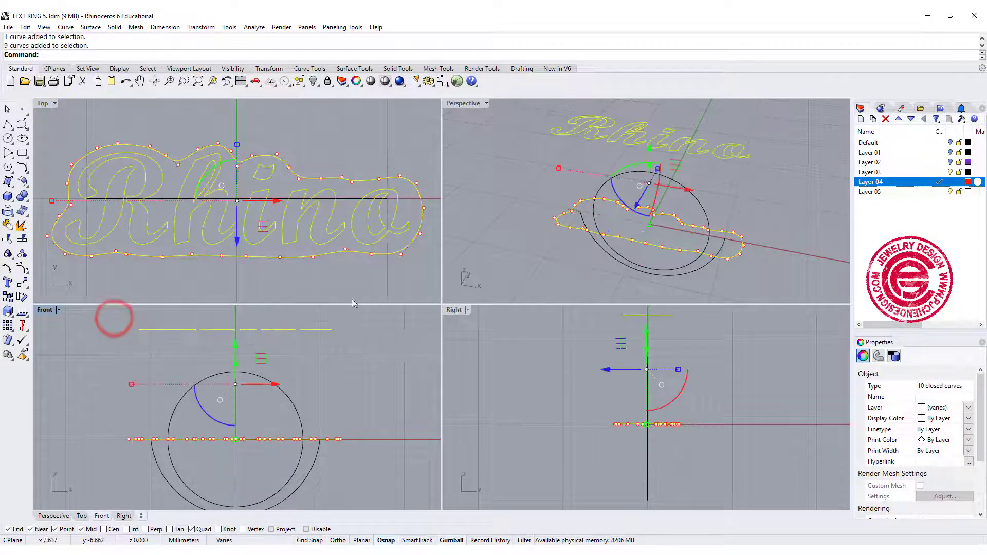
left_click(24, 327)
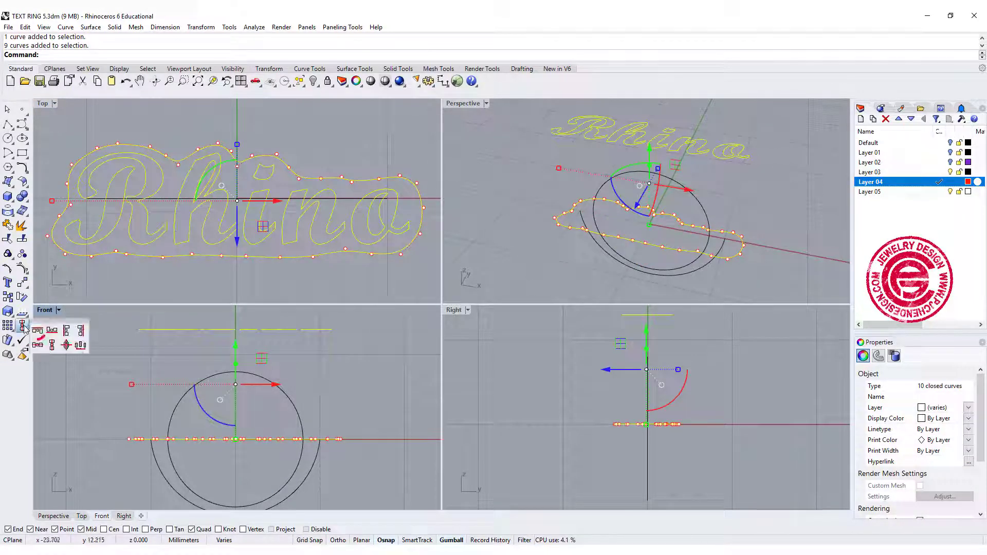
left_click(38, 330)
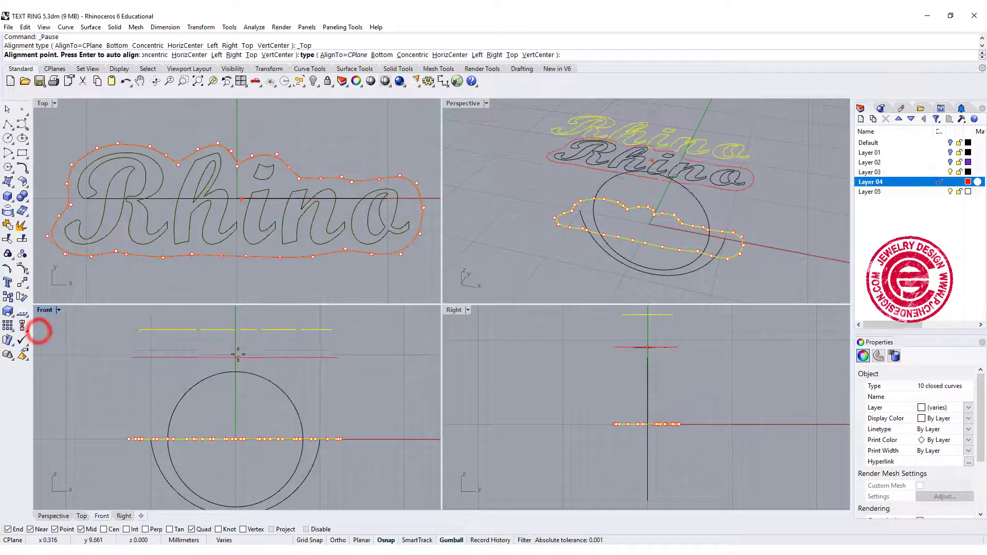
left_click(238, 333)
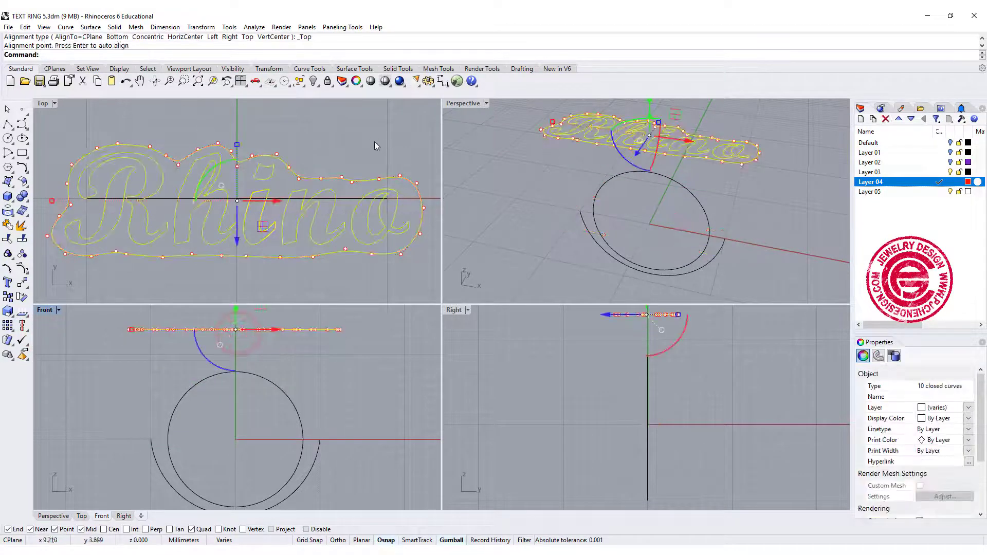
left_click(375, 143)
right_click_drag(641, 197, 699, 219)
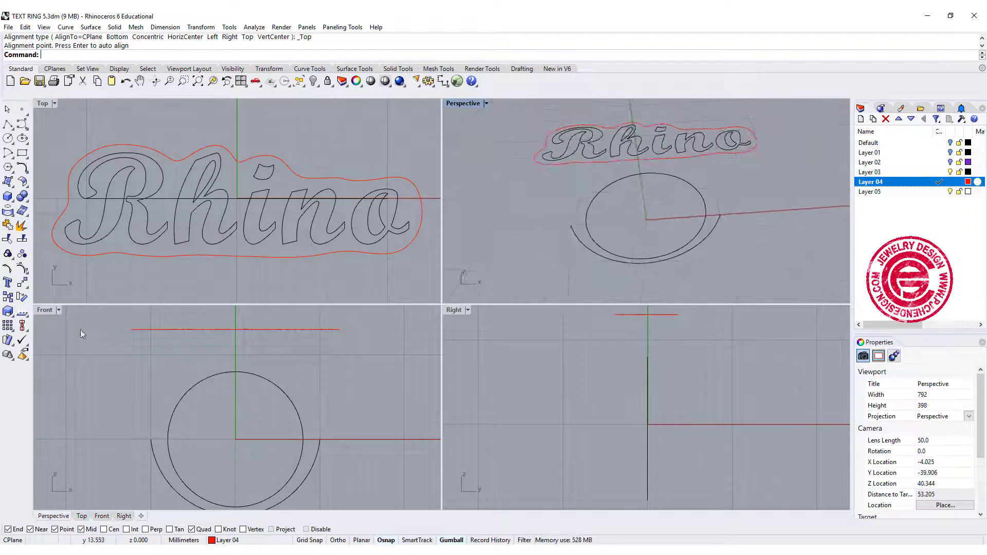
Scale the letters and outline together uniformly about their centre, down to roughly the width of the shank arc.
right_click_drag(296, 360, 301, 369)
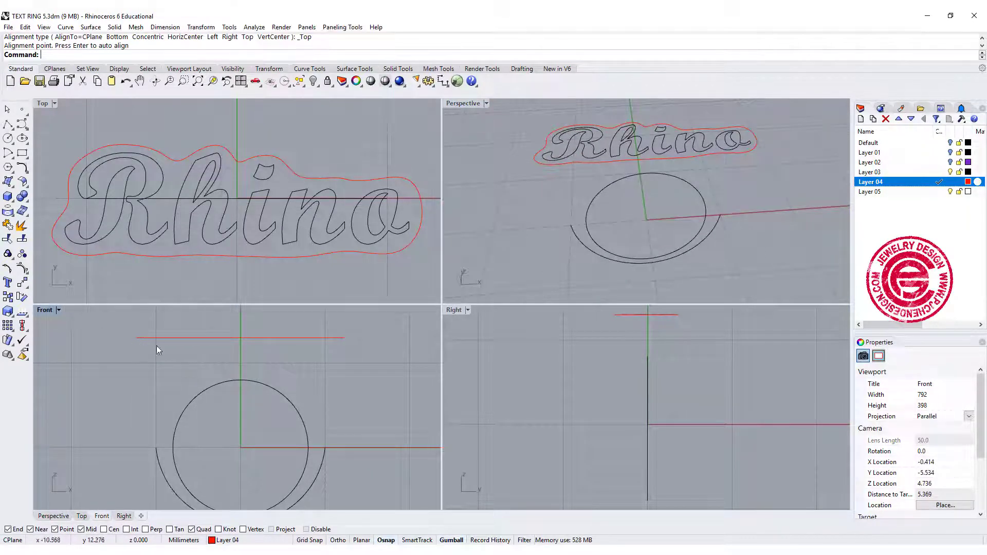
left_click_drag(109, 317, 373, 350)
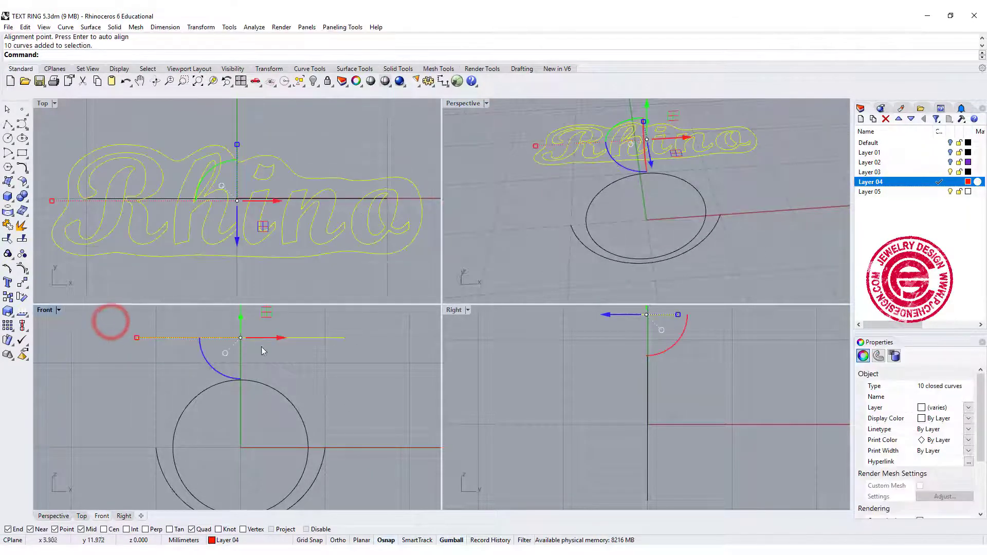
left_click_drag(139, 338, 154, 340)
left_click(337, 374)
right_click_drag(309, 358, 286, 346)
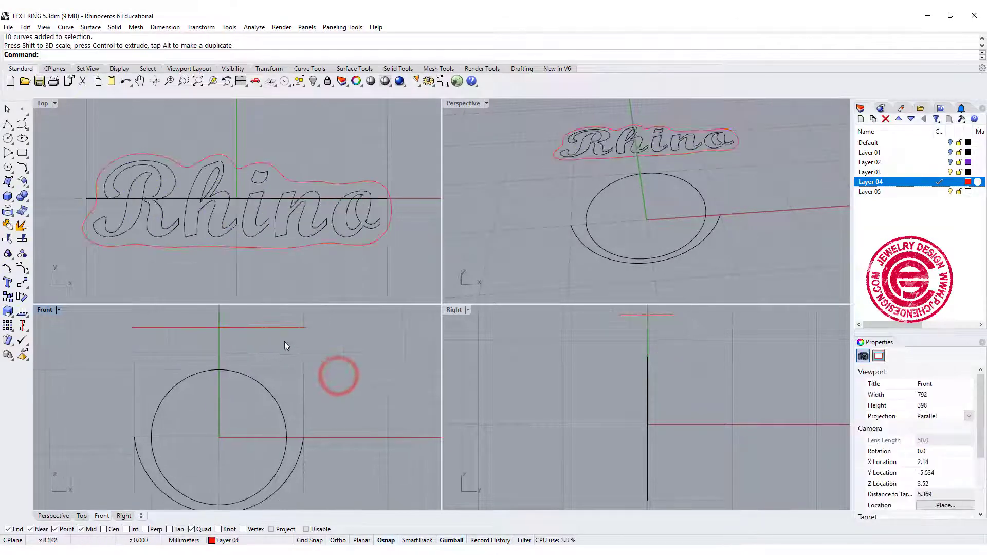
Extend the left end of the shank arc by arc to point, up to the left end of the outline in the Front view.
double_click(45, 310)
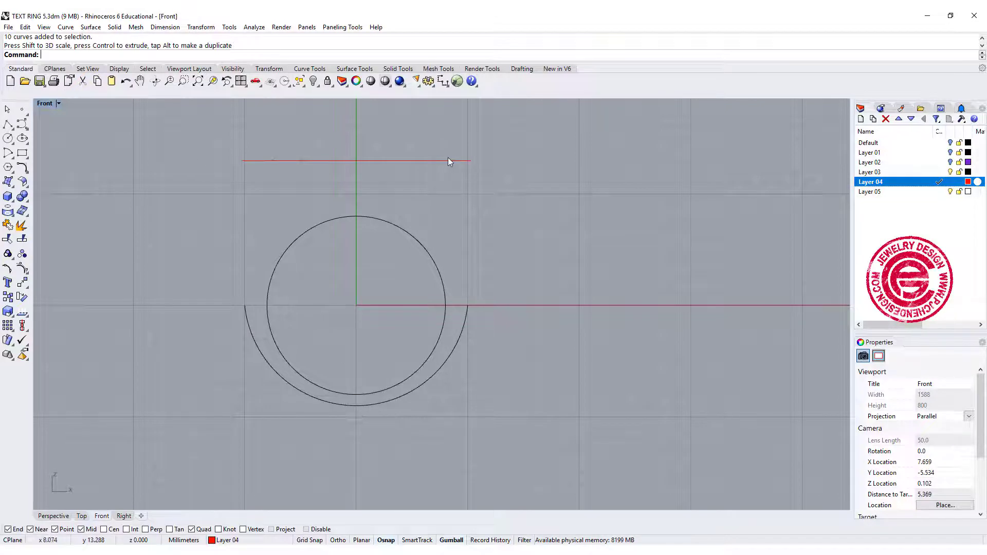
left_click(65, 26)
mouse_move(128, 230)
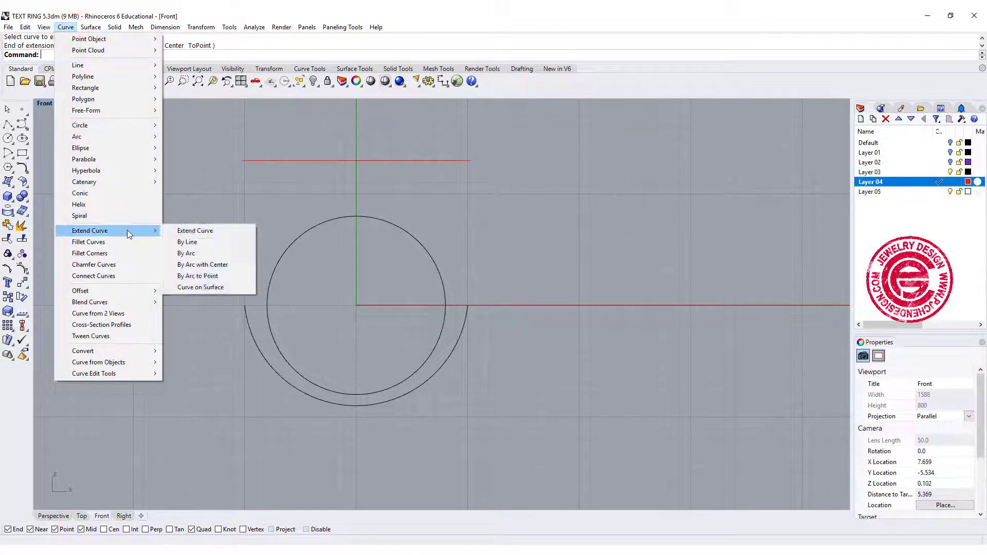
left_click(206, 280)
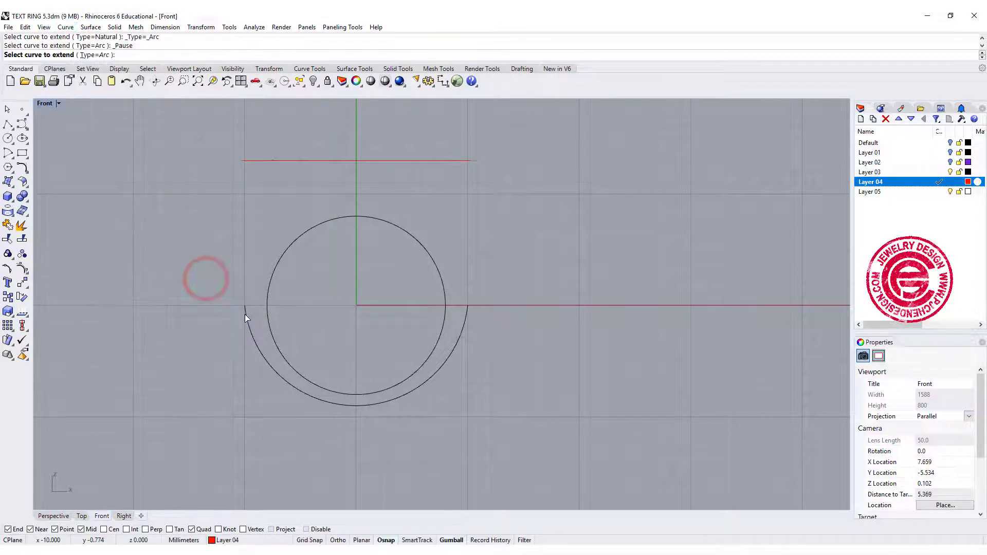
left_click(245, 308)
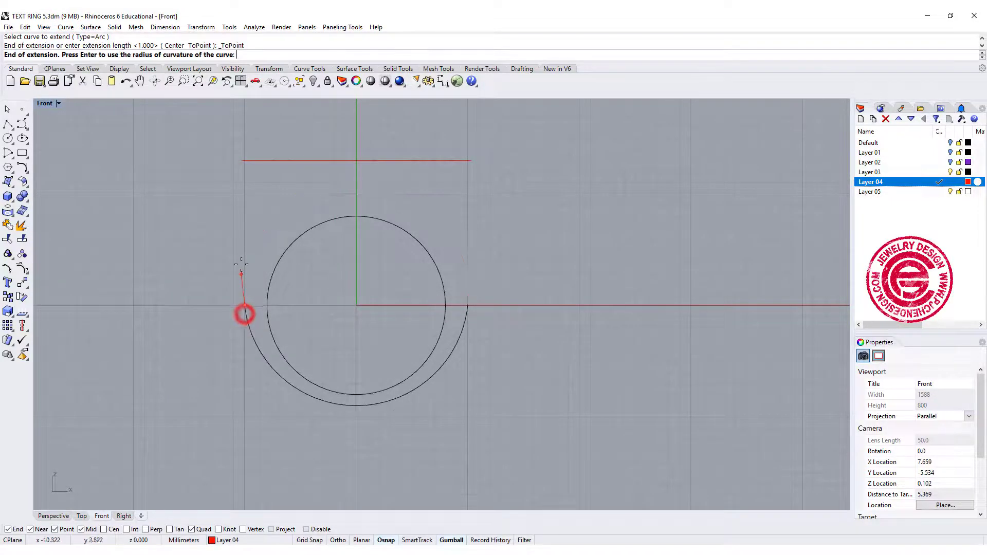
left_click(236, 164)
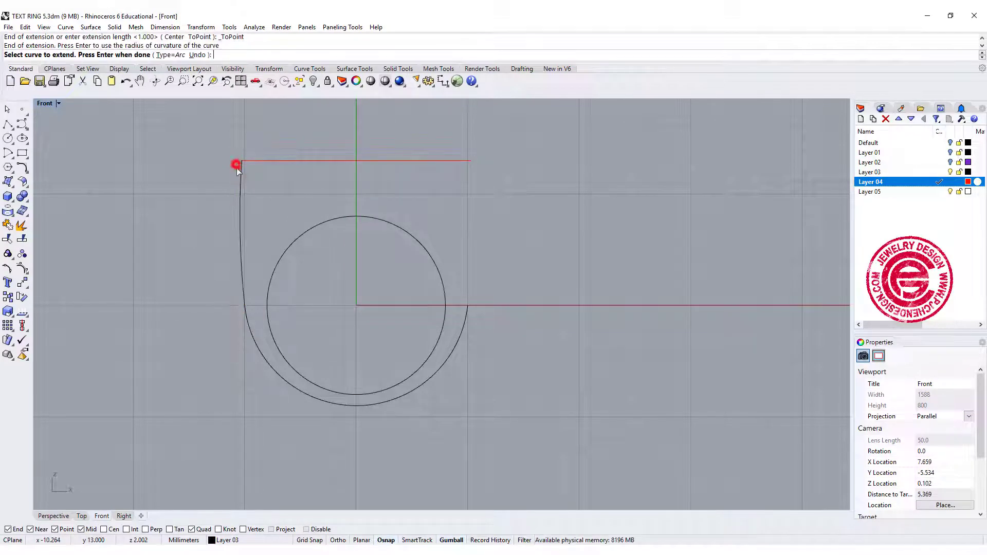
key("Return")
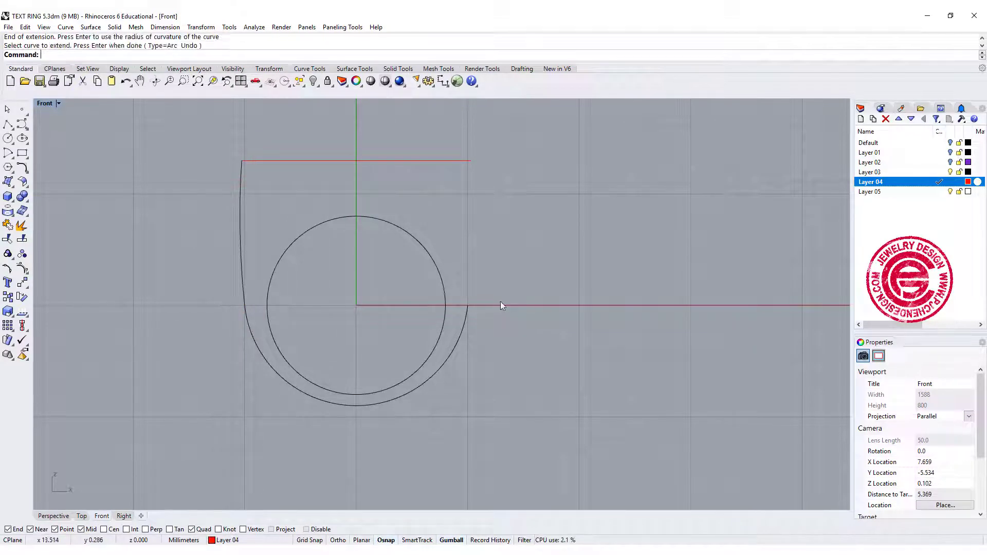
Extend the right end of the shank arc the same way, up to the right end of the outline.
key("Return")
left_click(468, 309)
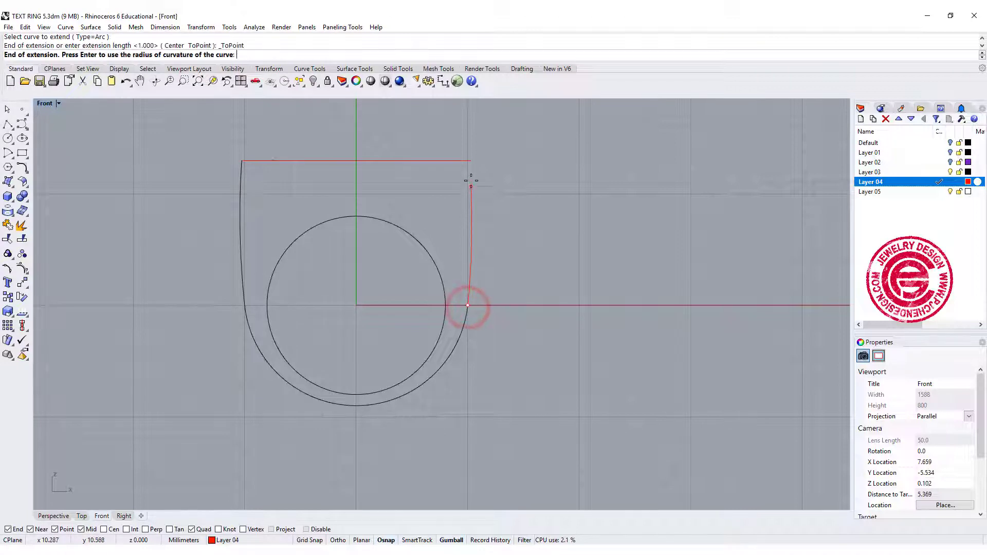
left_click(471, 161)
key("Return")
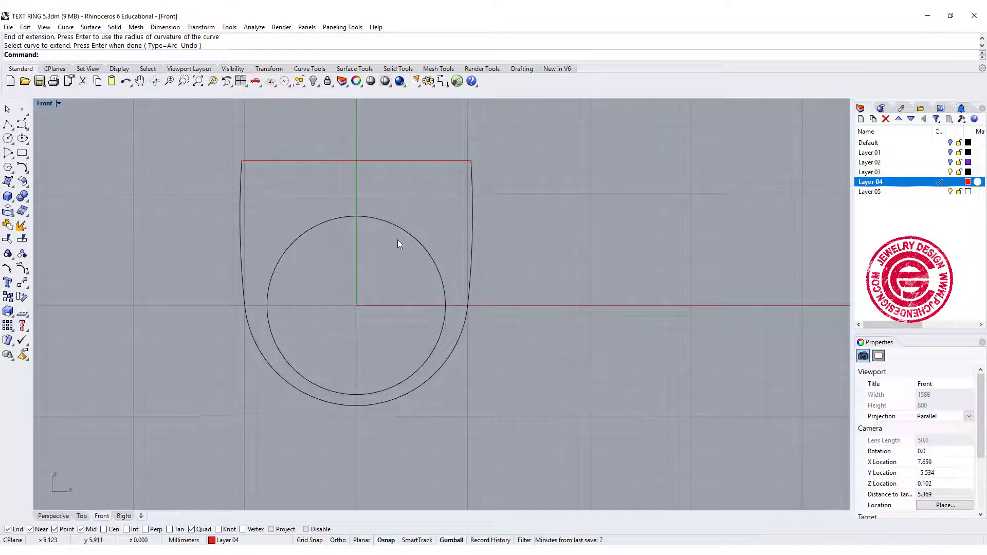
Project the extended shank curve onto the Front construction plane with ProjectToCPlane, deleting the input curve.
left_click(256, 316)
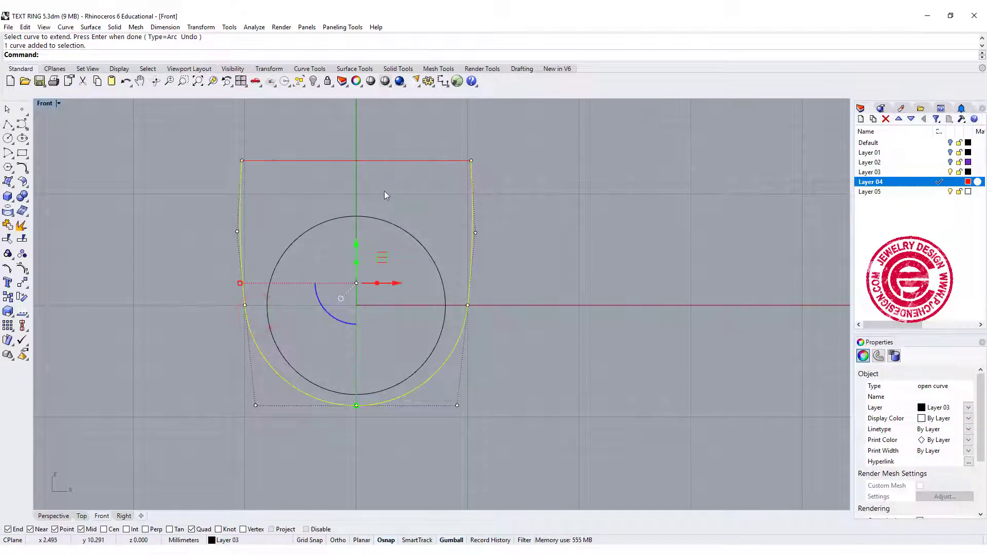
double_click(43, 103)
mouse_move(669, 221)
right_mouse_down()
mouse_move(704, 244)
mouse_move(674, 228)
right_mouse_up()
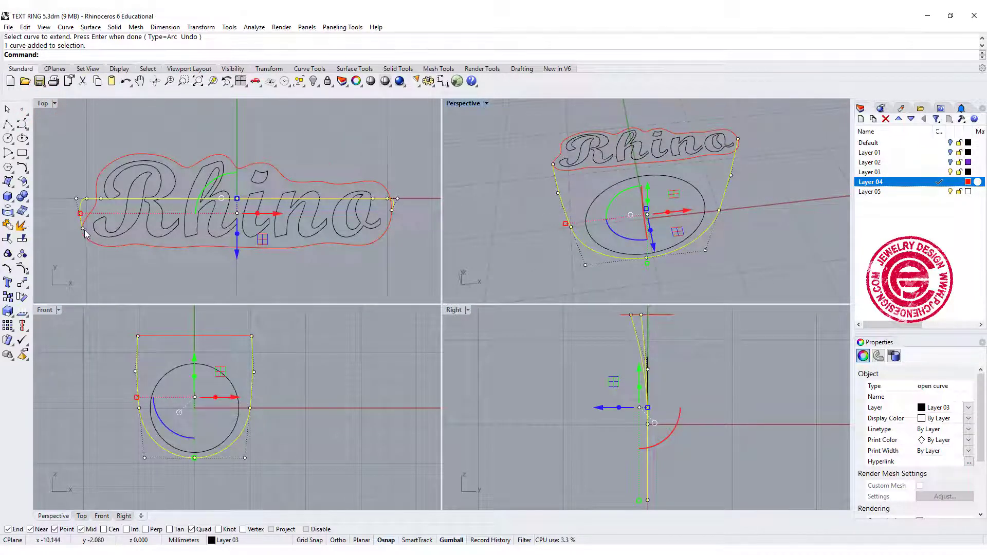
scroll(84, 234, "up", 2)
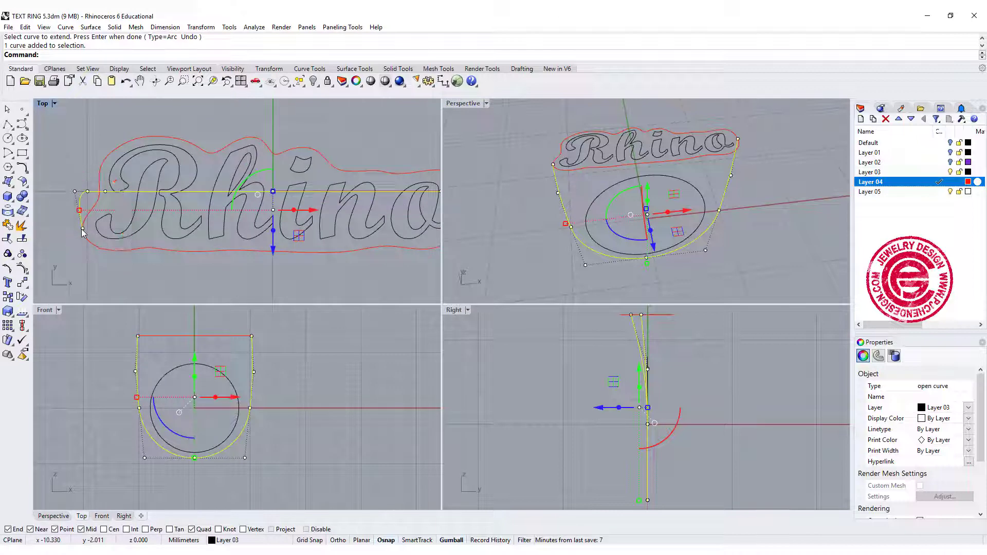
scroll(82, 233, "up", 3)
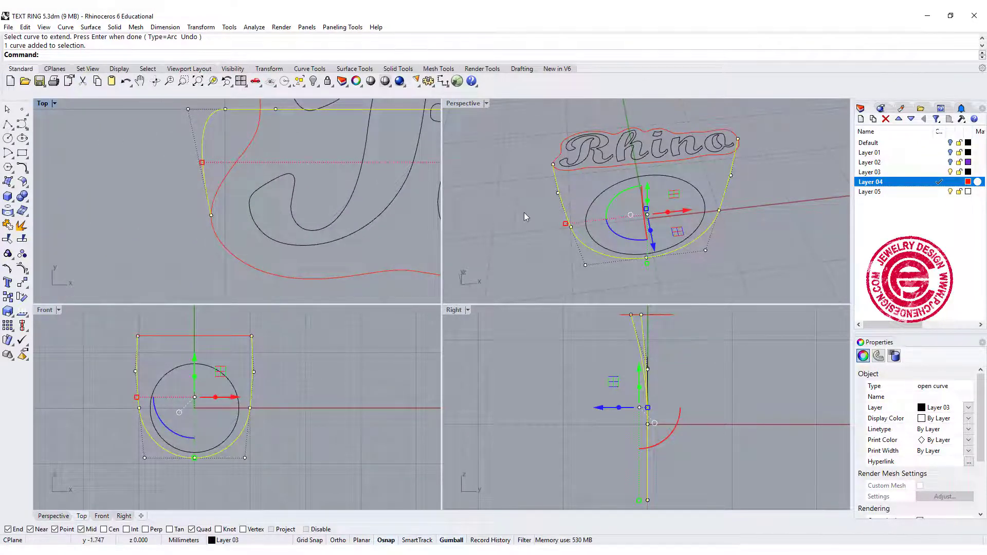
right_click_drag(524, 214, 575, 183)
scroll(308, 188, "down", 6)
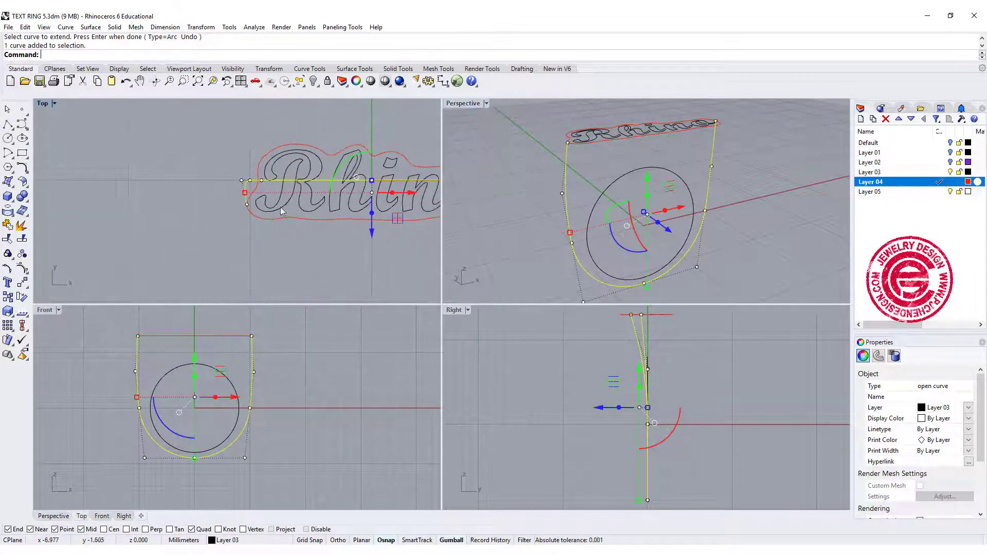
left_click(44, 312)
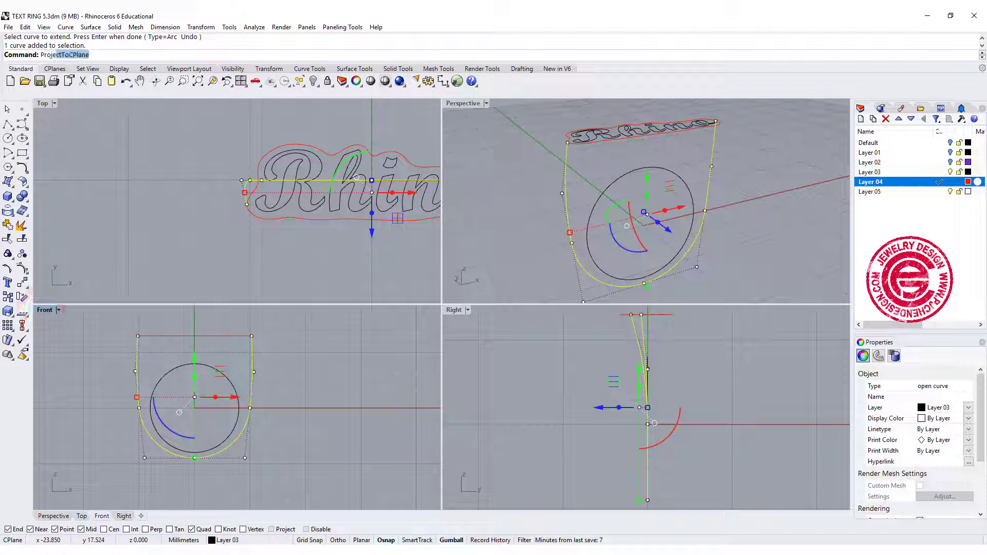
key("Down")
key("Down")
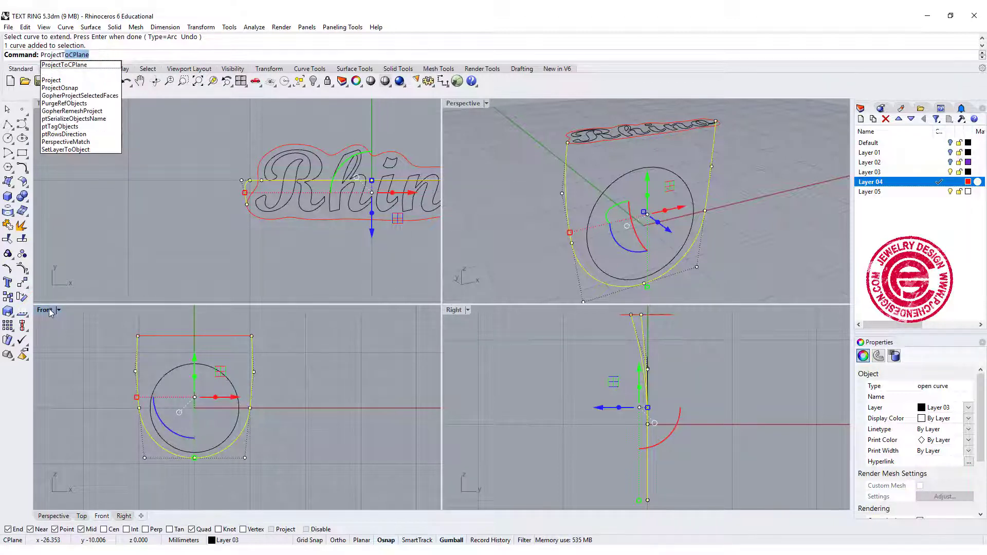
key("Return")
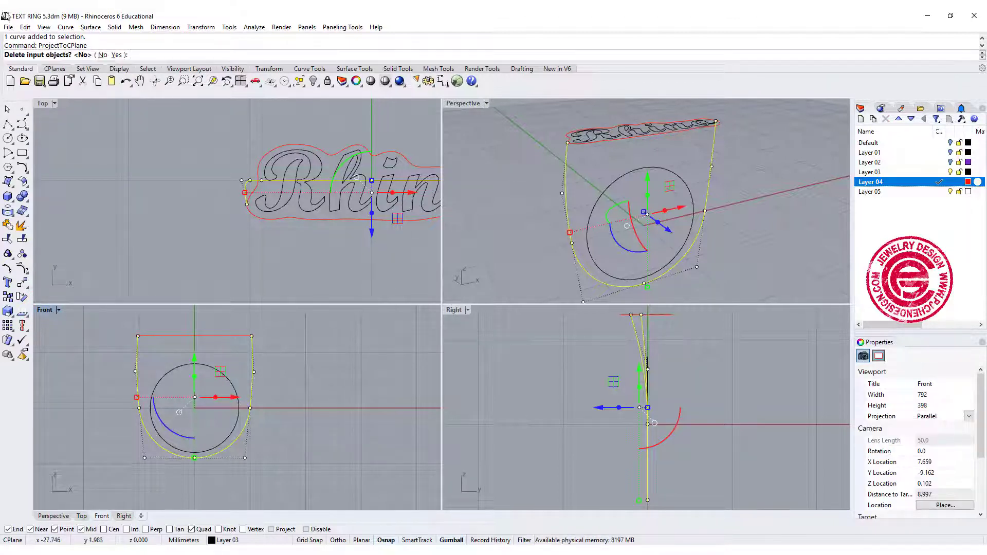
left_click(118, 55)
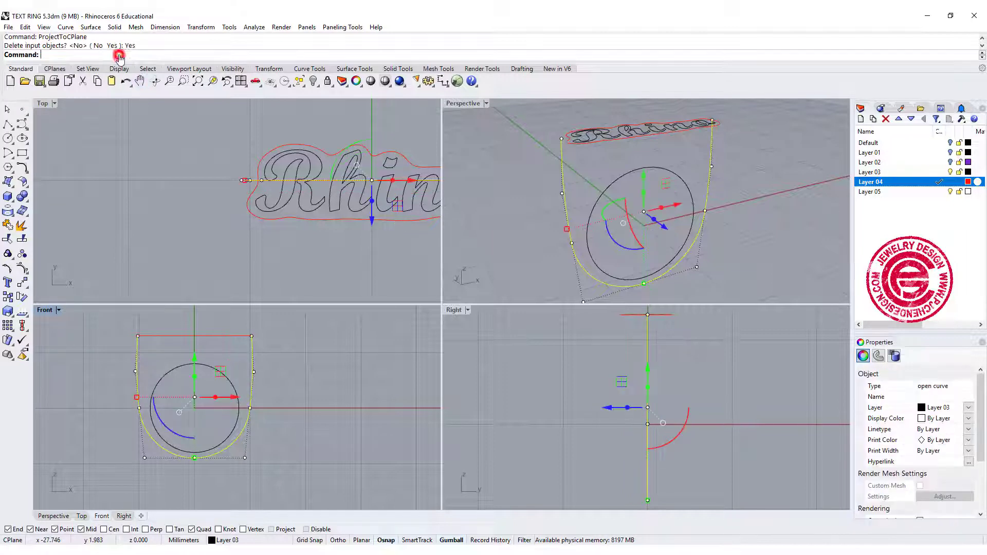
left_click(533, 169)
Split the shank curve into two halves with the Point option at its bottom midpoint.
right_click_drag(604, 143, 612, 193)
right_click_drag(676, 171, 495, 122)
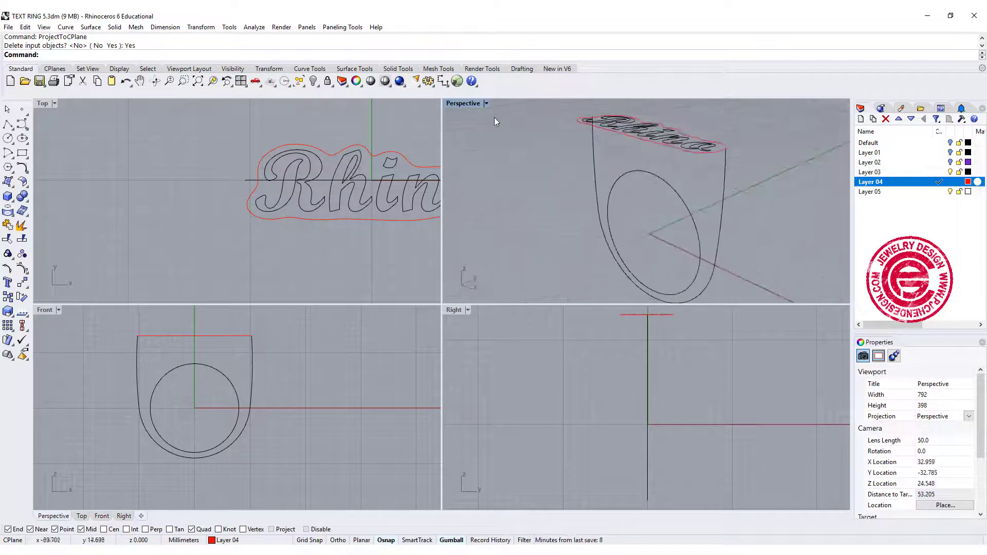
double_click(473, 103)
right_click_drag(434, 231, 535, 271)
left_click(583, 260)
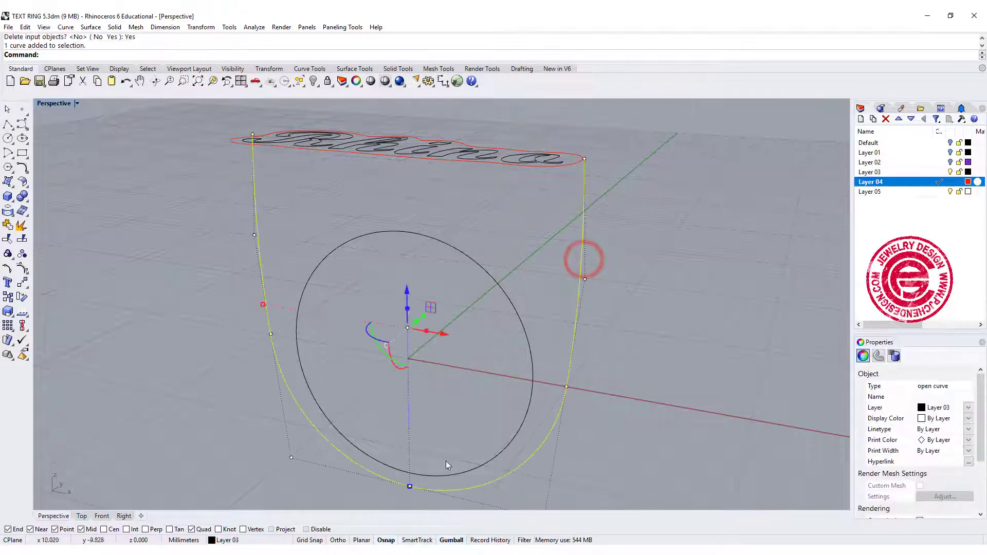
right_click_drag(467, 326, 483, 279, "shift")
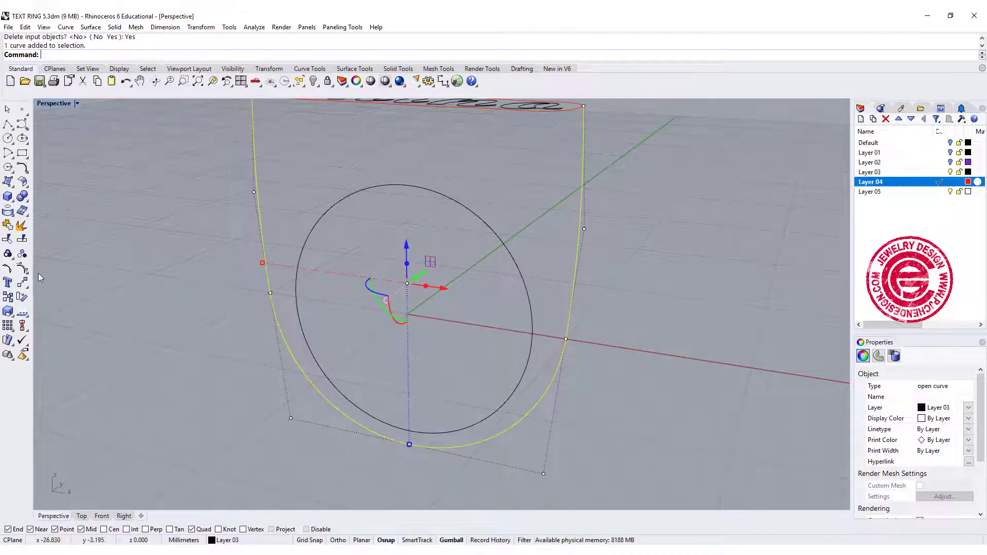
left_click(22, 239)
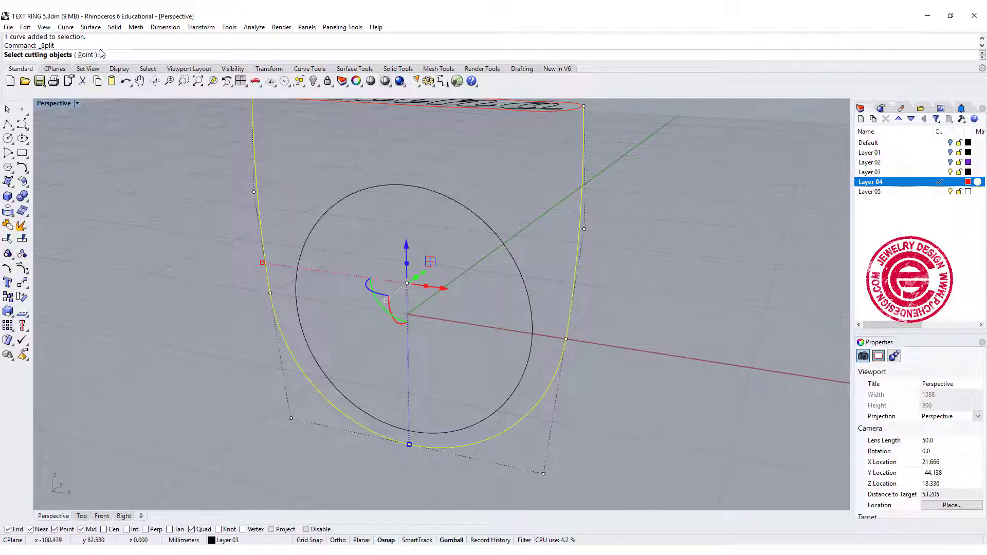
left_click(85, 55)
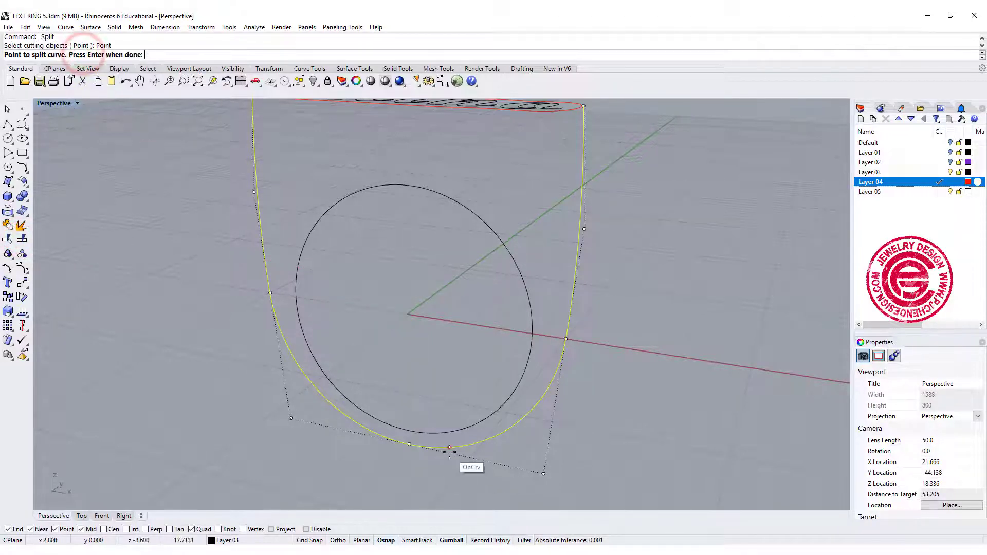
left_click(410, 444)
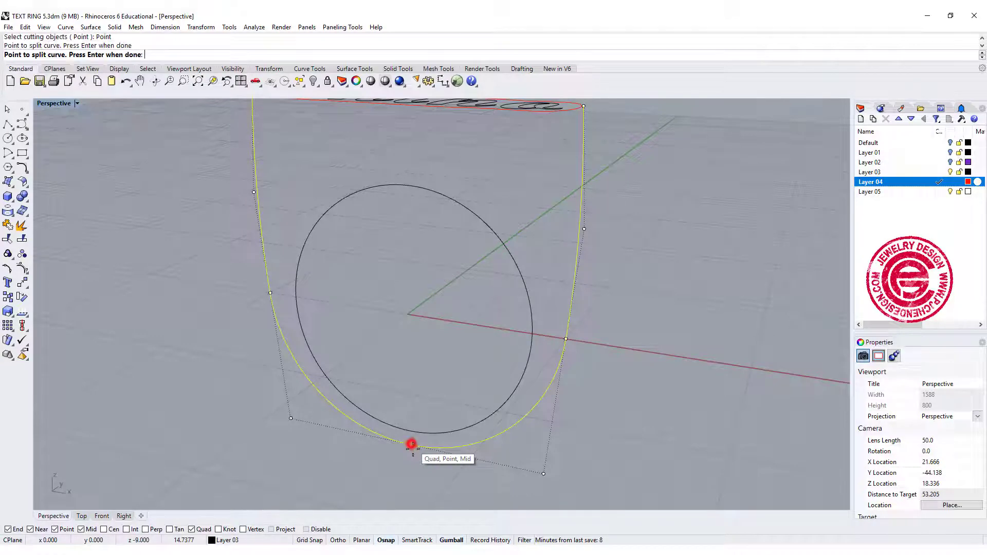
right_click(419, 465)
Check the two halves of the split shank curve by selecting each, and view the whole ring layout.
left_click(576, 224)
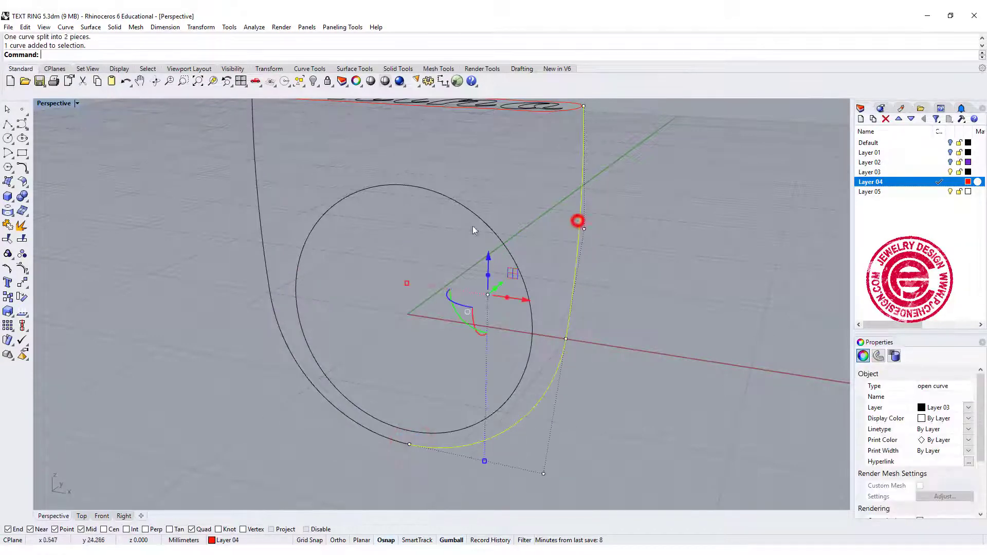
left_click(257, 195)
scroll(406, 232, "down", 8)
right_click_drag(419, 259, 535, 292)
scroll(479, 288, "up", 4)
left_click(536, 276)
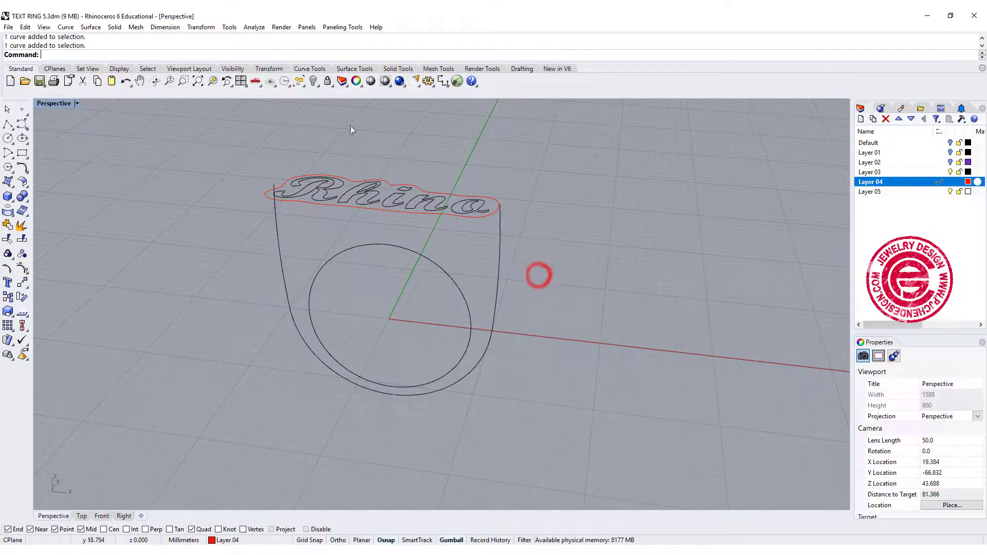
Try a two-rail sweep of the text outline along both shank curve halves, keeping cross sections unchanged and height maintained.
right_click_drag(320, 229, 421, 236)
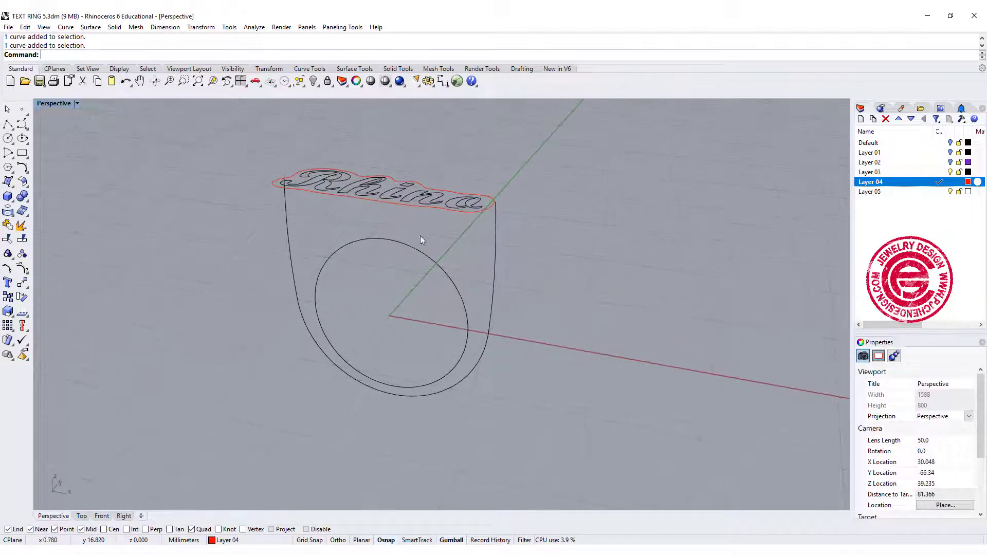
scroll(423, 232, "up", 3)
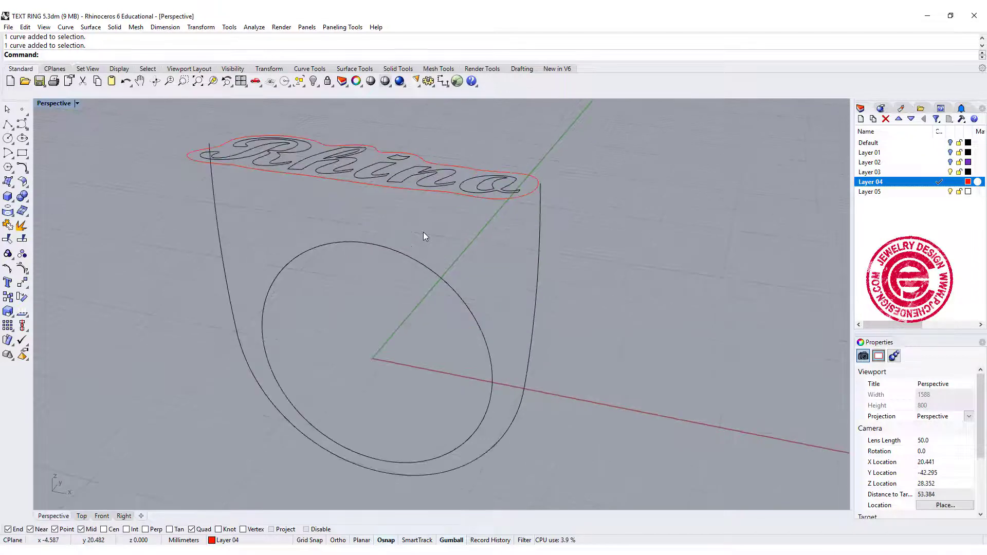
left_click(115, 28)
left_click(104, 71)
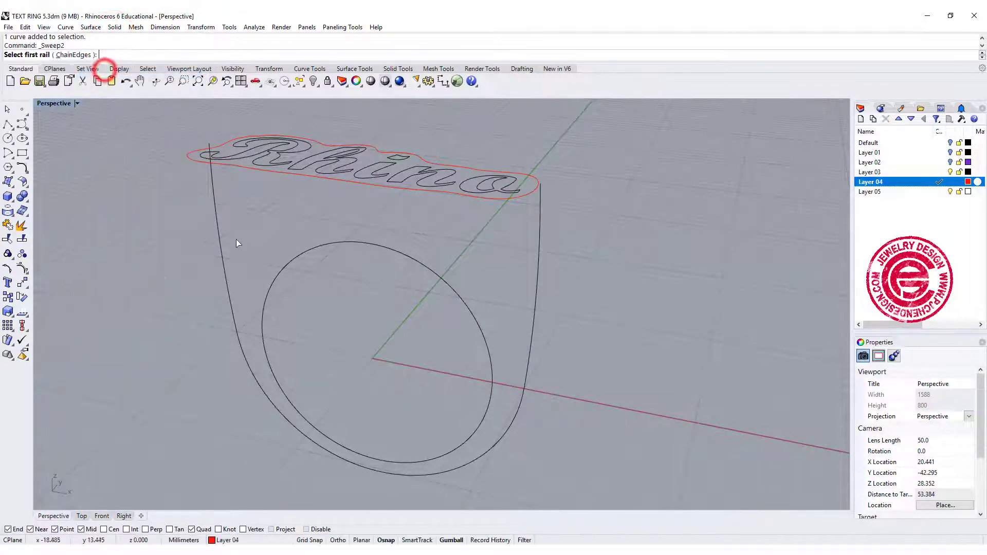
left_click(215, 216)
left_click(539, 264)
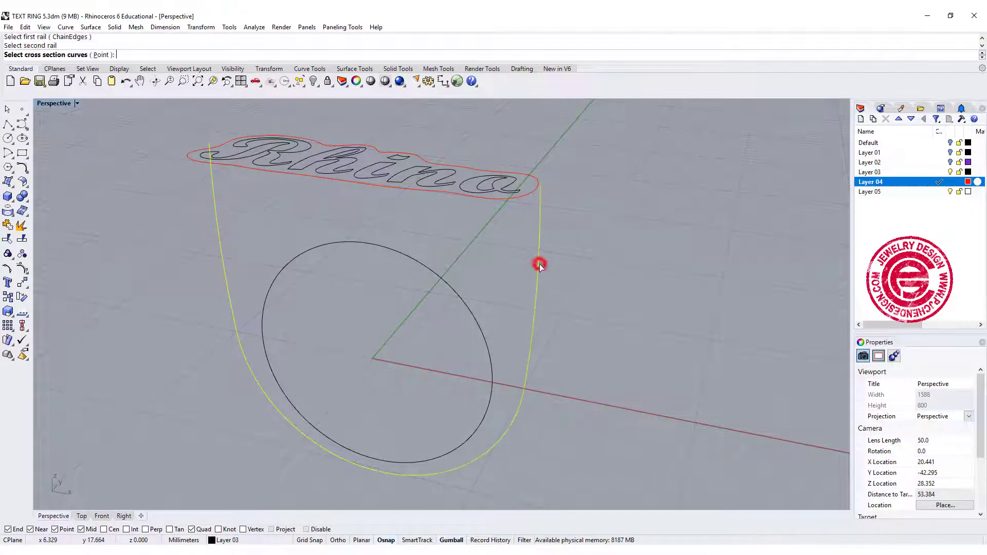
left_click(513, 202)
key("Return")
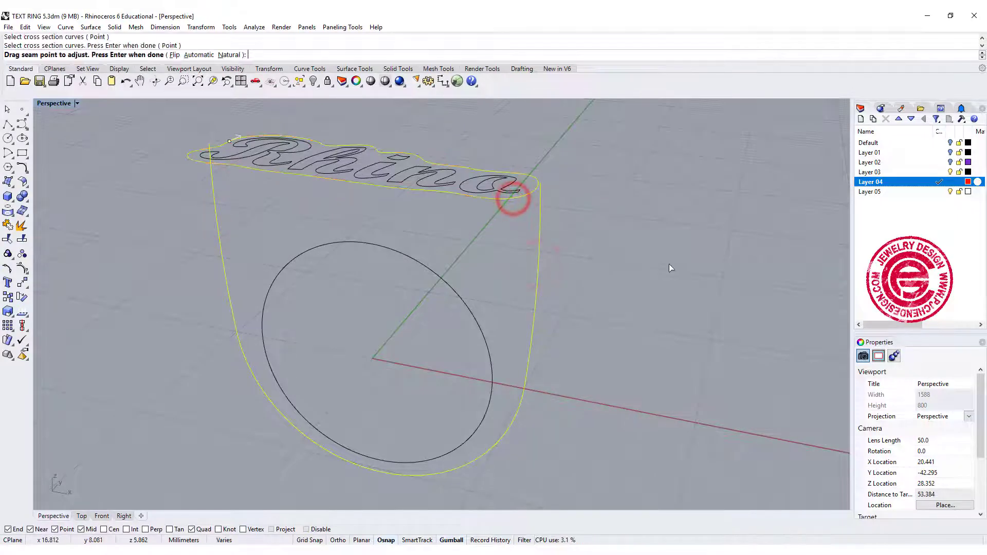
key("Return")
left_click(129, 364)
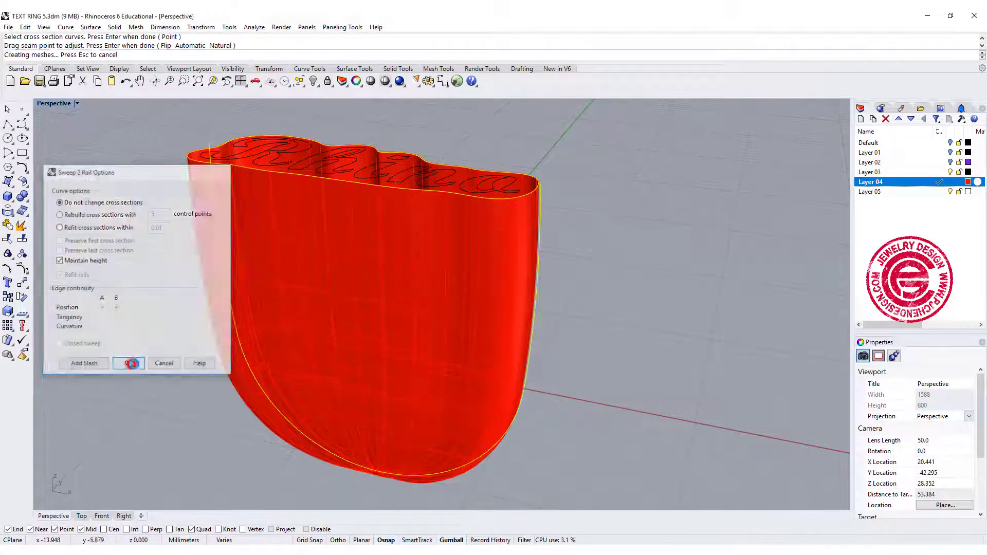
Examine the swept shank surface from below and from the side, and delete it.
left_click(527, 341)
right_click_drag(611, 337, 566, 379)
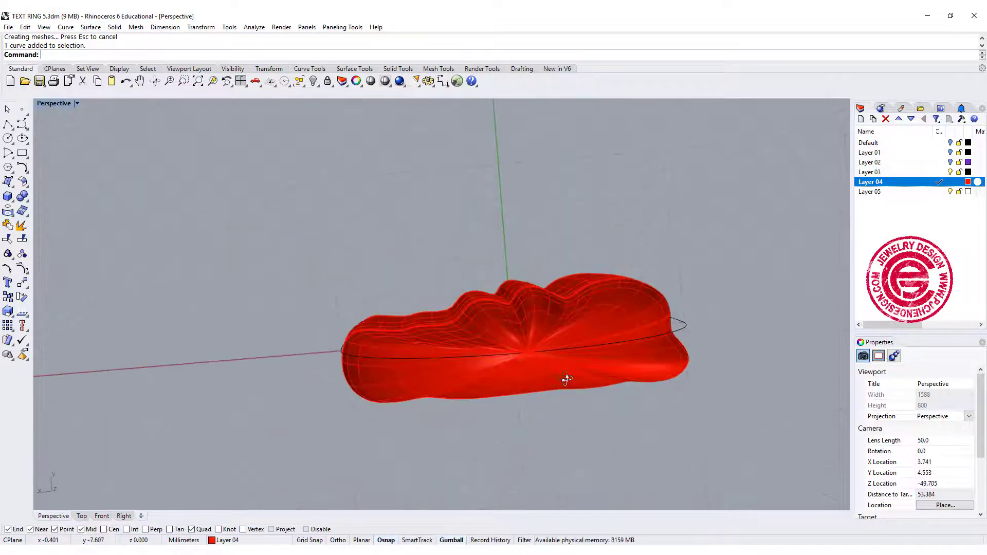
right_click_drag(523, 350, 595, 363)
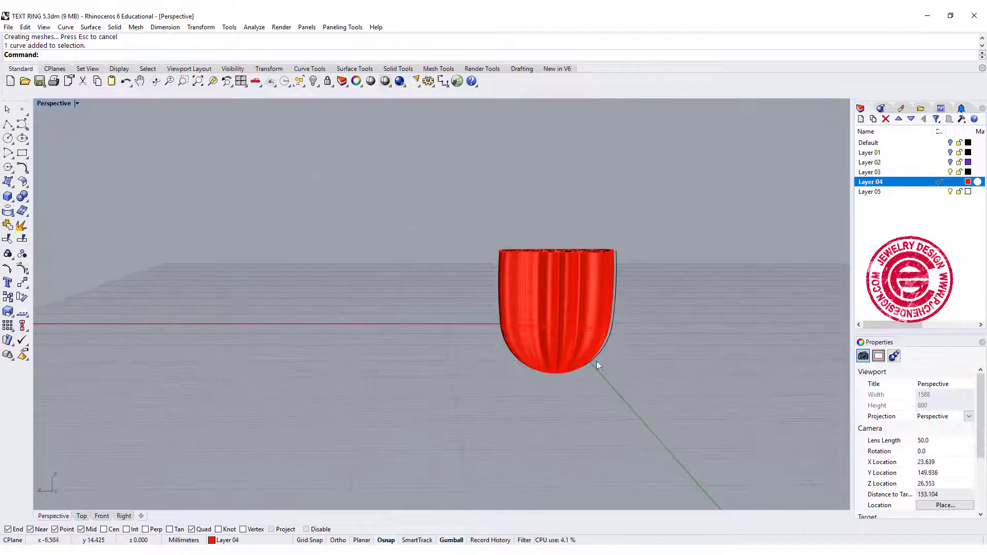
scroll(586, 370, "up", 4)
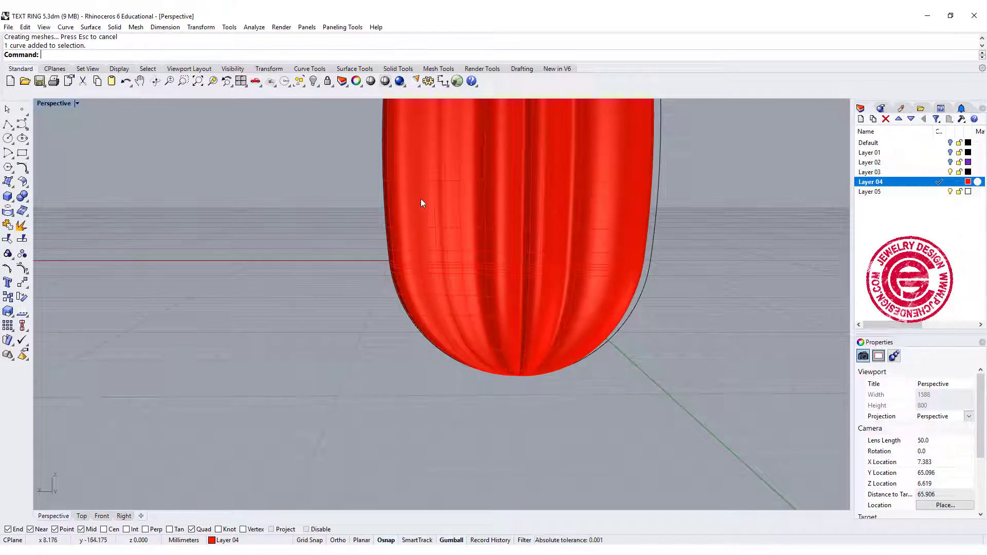
scroll(632, 309, "down", 3)
right_click_drag(632, 264, 366, 345)
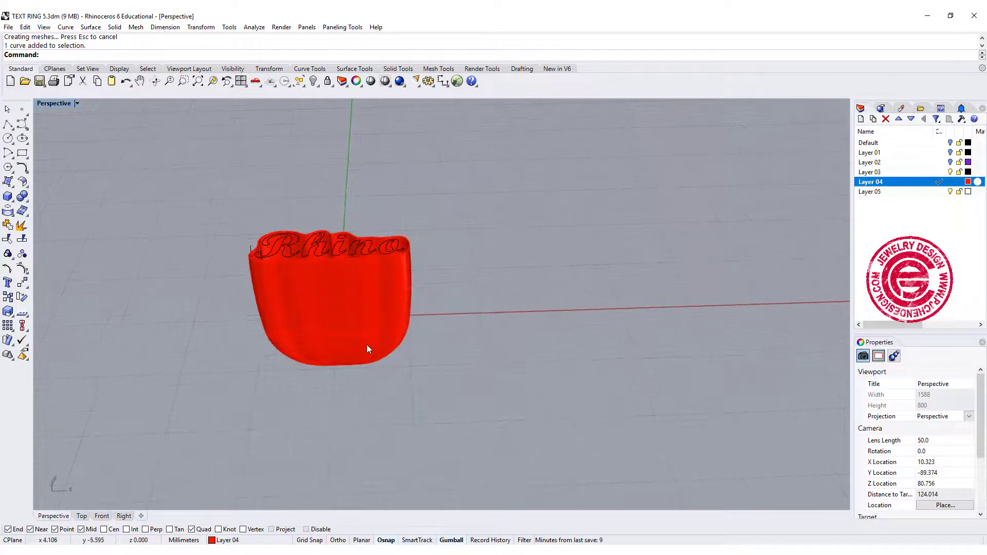
left_click(367, 341)
key("Delete")
Draw a horizontal ellipse by diameter between the two shank curves, level with the finger circle's center.
scroll(345, 314, "up", 3)
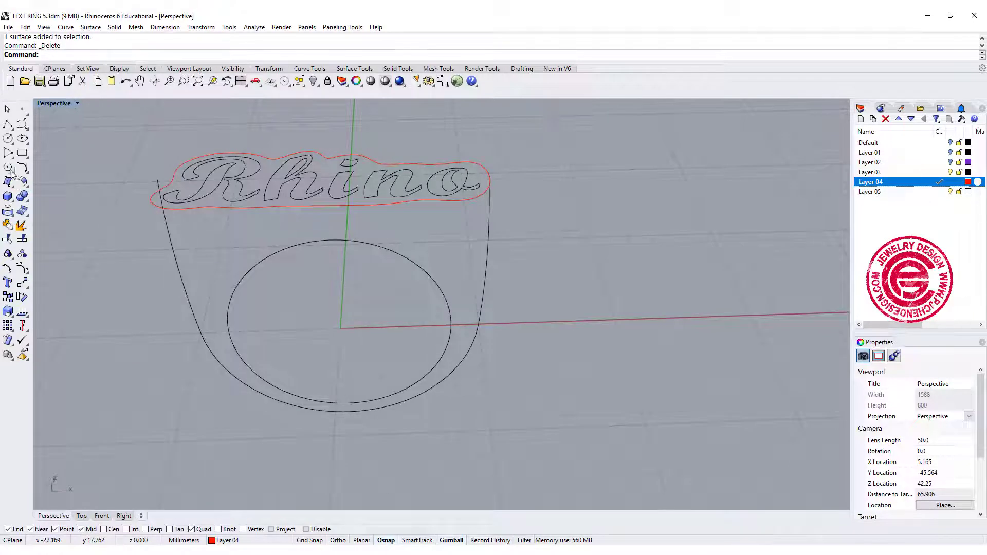
left_click(23, 140)
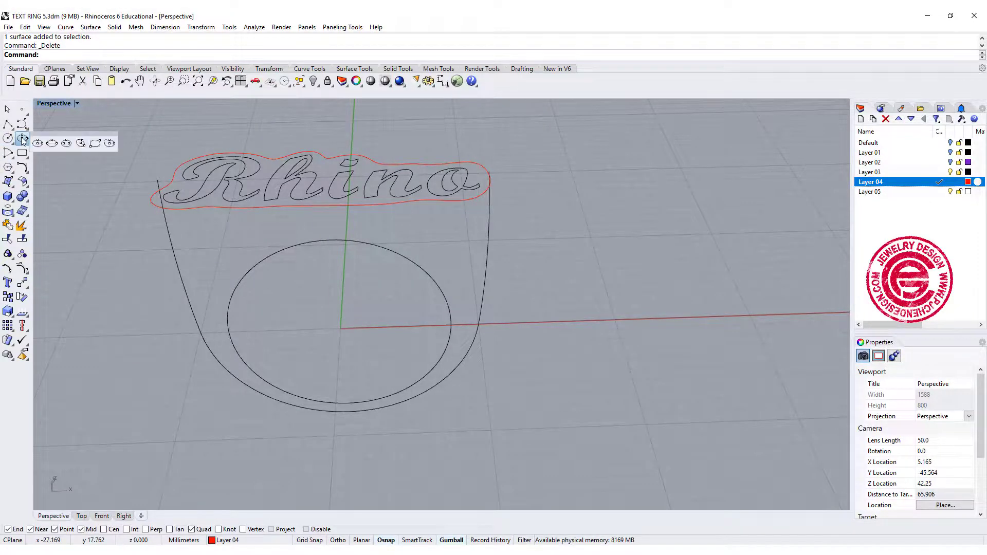
left_click(53, 145)
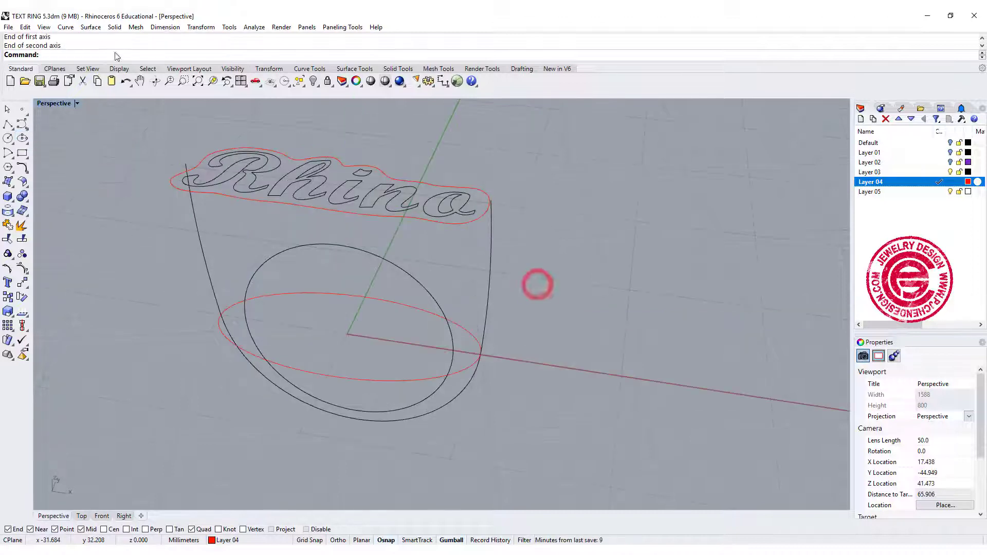
Set up a two-rail sweep along the shank halves with the text outline, the ellipse and a bottom point as cross sections.
left_click(91, 28)
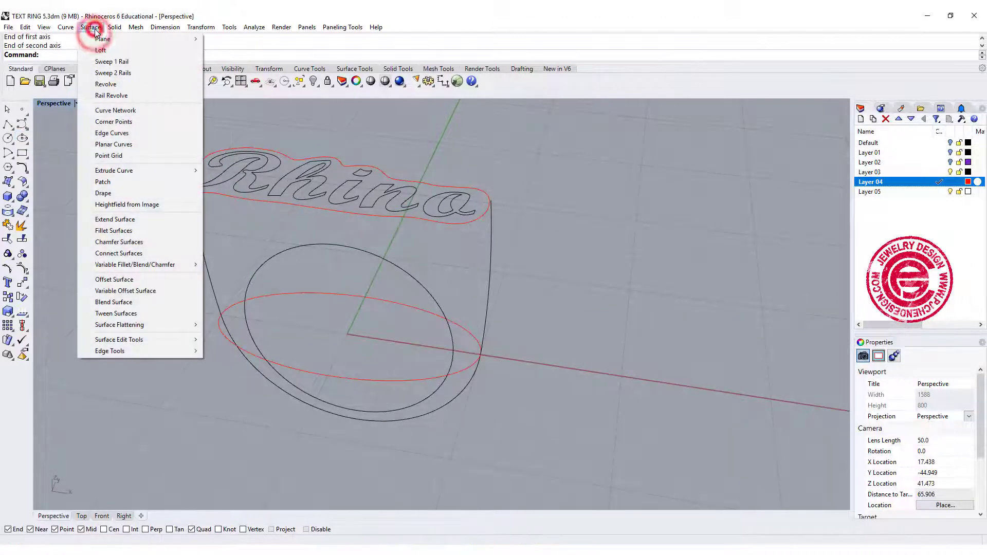
left_click(102, 74)
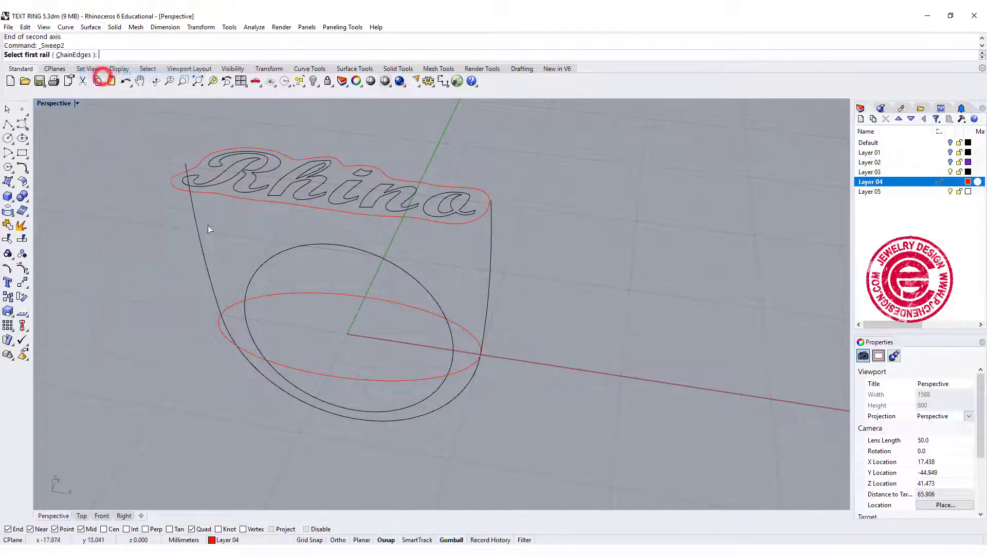
left_click(205, 249)
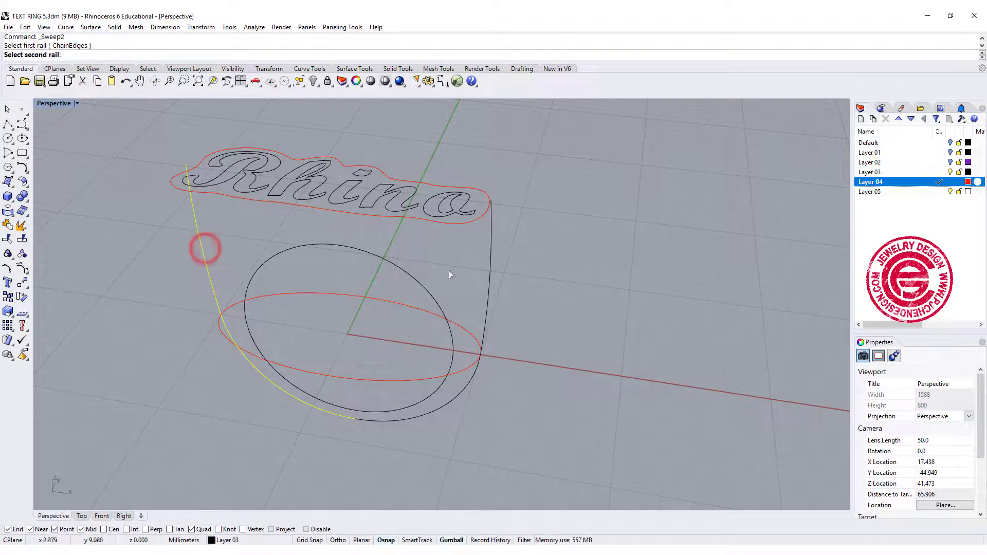
left_click(491, 270)
left_click(476, 223)
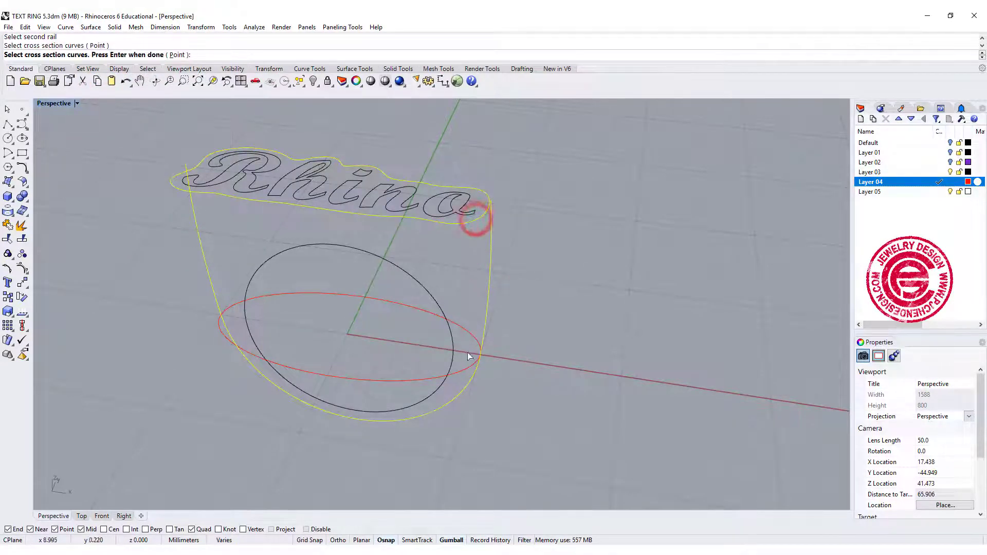
left_click(463, 371)
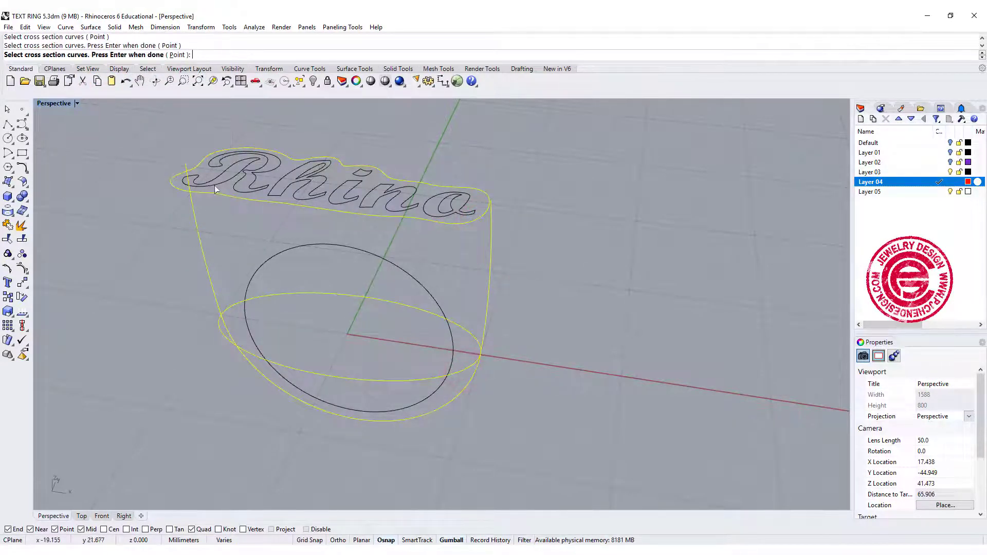
right_click_drag(215, 190, 161, 236)
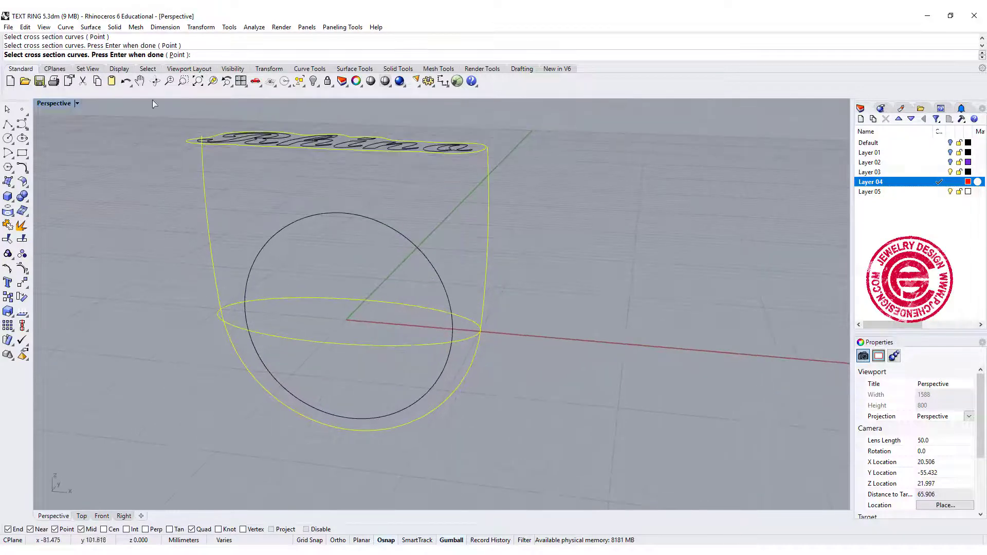
left_click(176, 55)
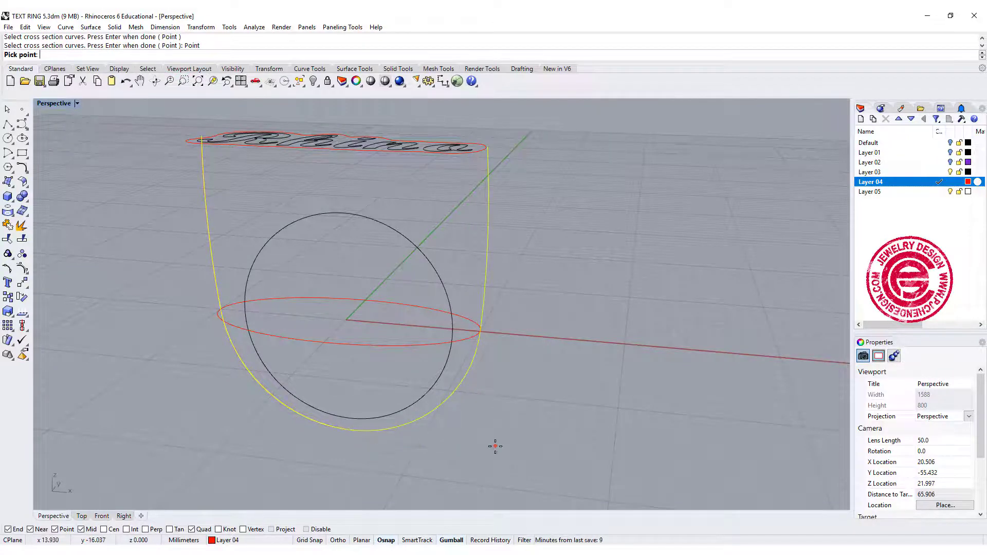
left_click(351, 430)
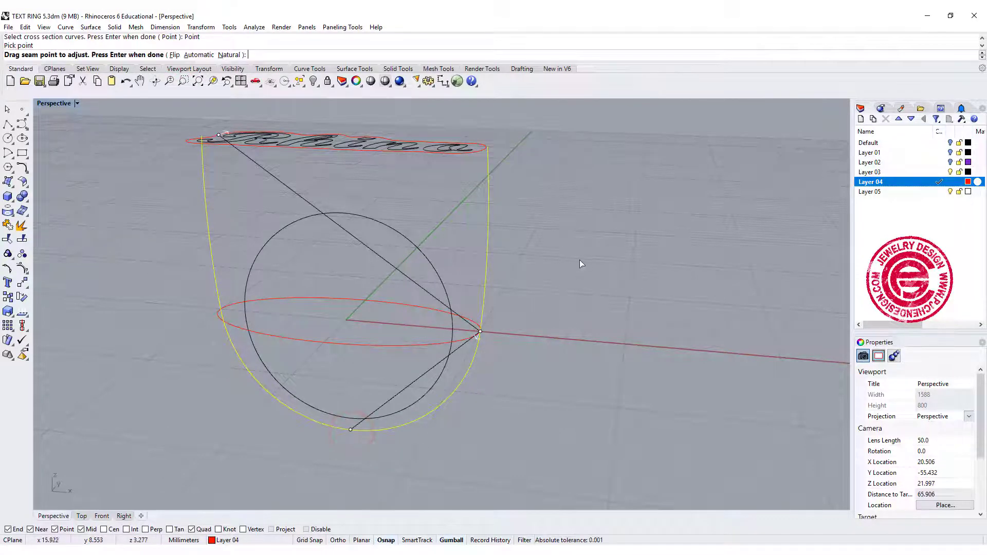
Move the text outline's seam point to its right end, in line with the ellipse's seam, and complete the sweep with Record History on.
right_click_drag(580, 263, 605, 317)
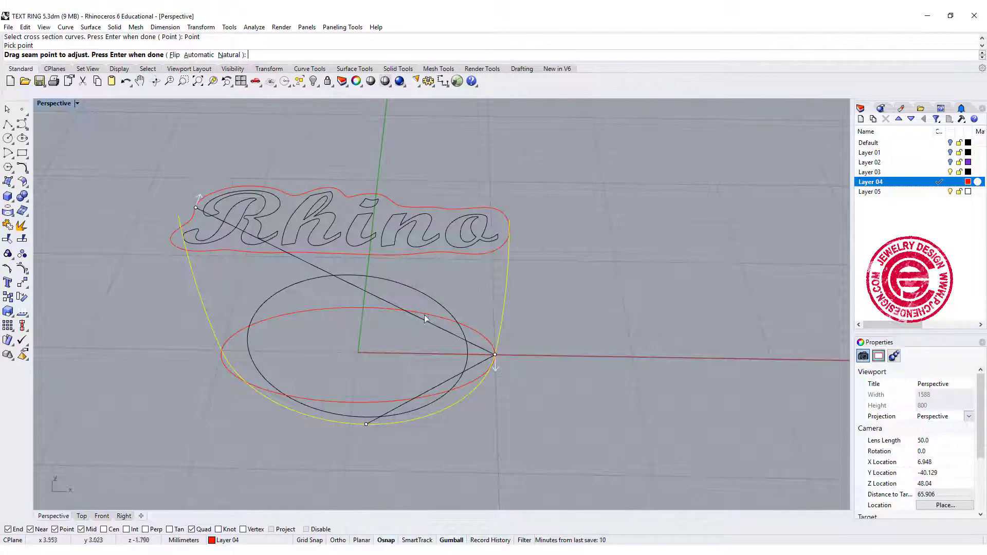
left_click_drag(196, 207, 509, 229)
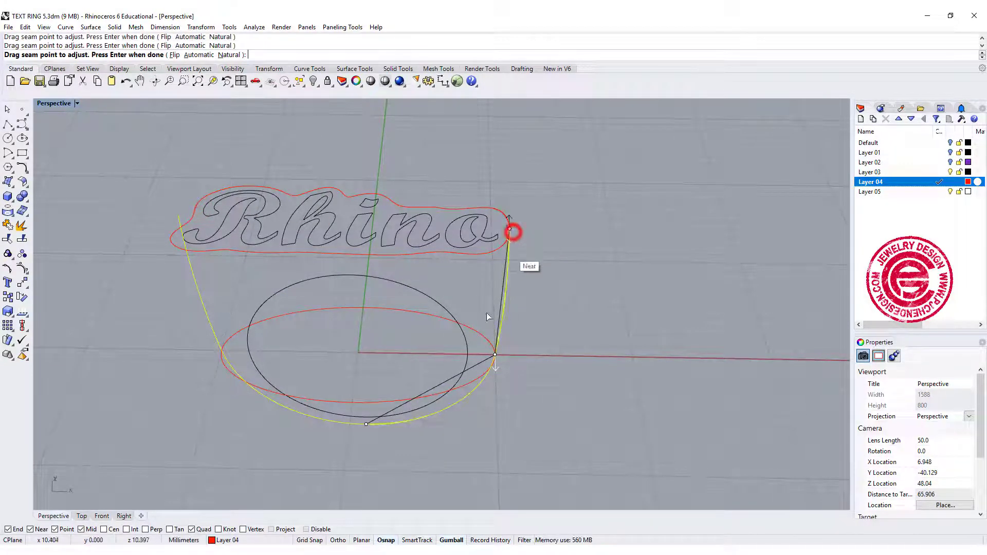
mouse_move(614, 396)
right_mouse_down()
mouse_move(551, 316)
mouse_move(436, 308)
mouse_move(522, 302)
mouse_move(733, 344)
mouse_move(632, 293)
mouse_move(720, 316)
mouse_move(594, 340)
right_mouse_up()
key("Return")
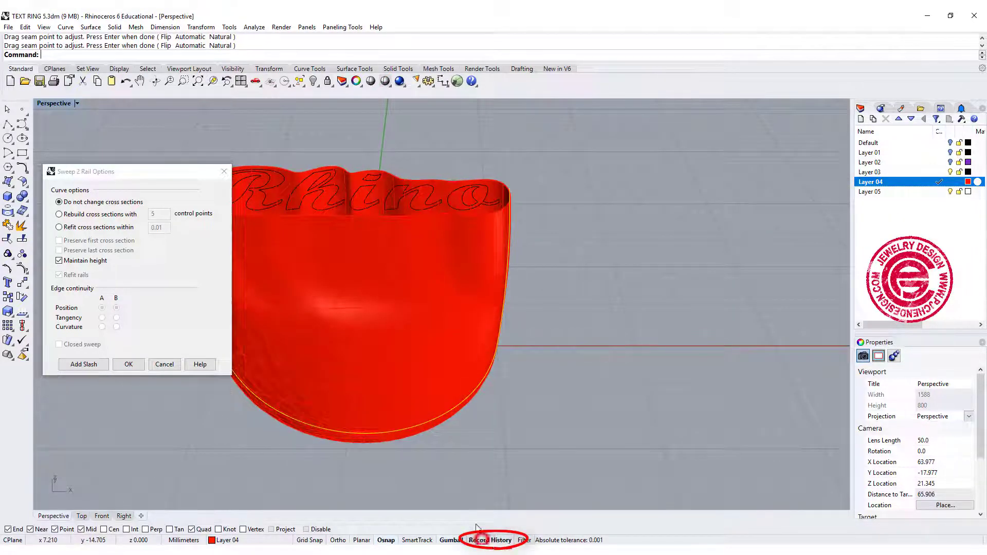
left_click(130, 364)
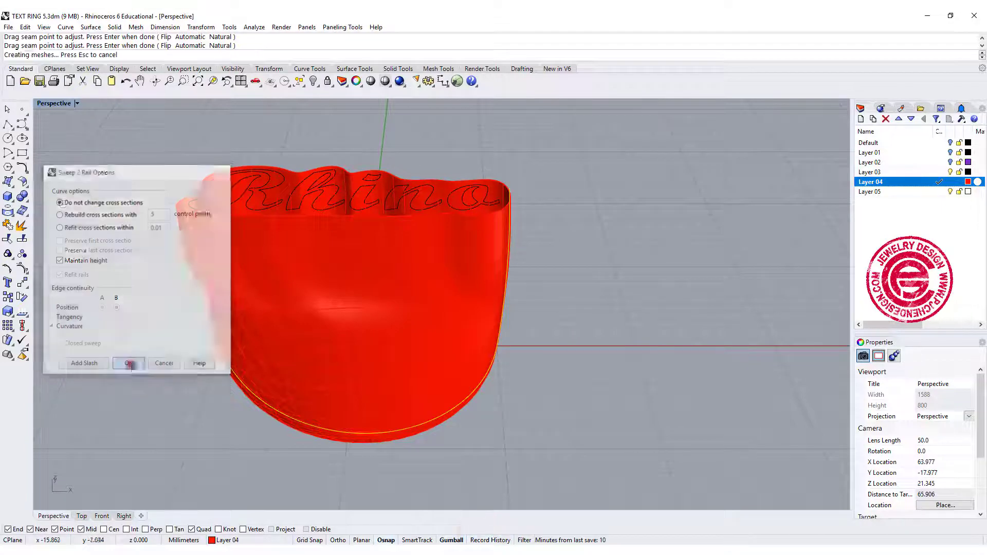
Narrow the middle ellipse along Y with the gumball to slim the history-linked shank, and inspect the updated shape.
left_click(444, 368)
left_click(137, 284)
right_click_drag(136, 283, 139, 280)
left_click_drag(114, 257, 616, 350)
right_click_drag(615, 350, 452, 370)
left_click_drag(302, 311, 329, 314)
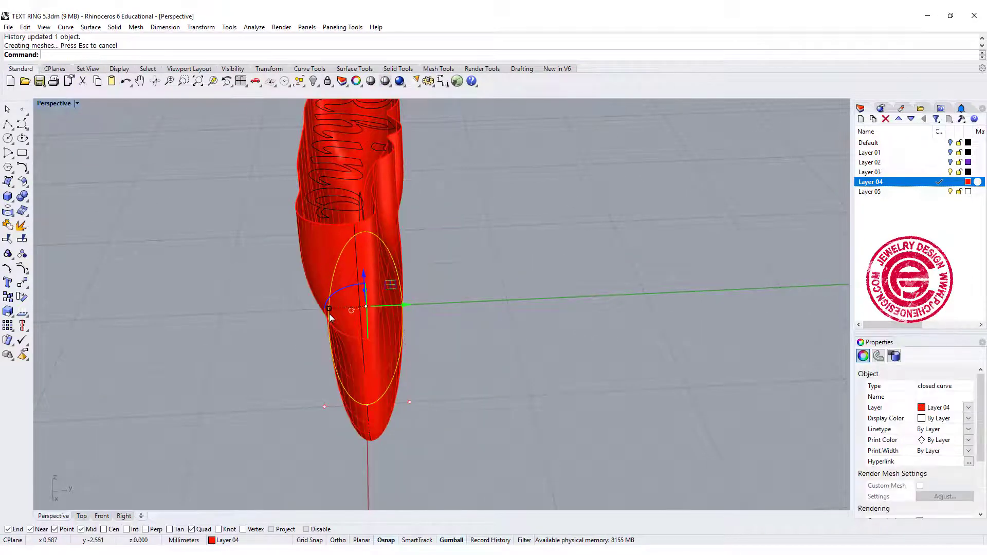
left_click(507, 337)
right_click_drag(507, 337, 632, 319)
mouse_move(552, 374)
right_mouse_down()
mouse_move(687, 348)
mouse_move(677, 393)
mouse_move(423, 357)
mouse_move(580, 401)
mouse_move(545, 378)
right_mouse_up()
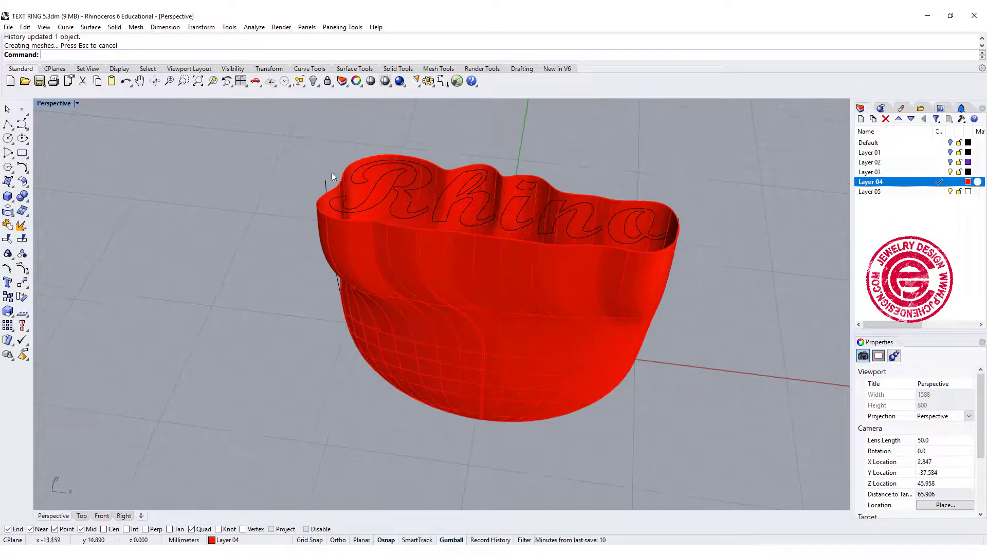
right_click_drag(320, 205, 644, 293)
Close the open top of the swept shank polysurface with Cap, accepting the history break.
left_click(432, 241)
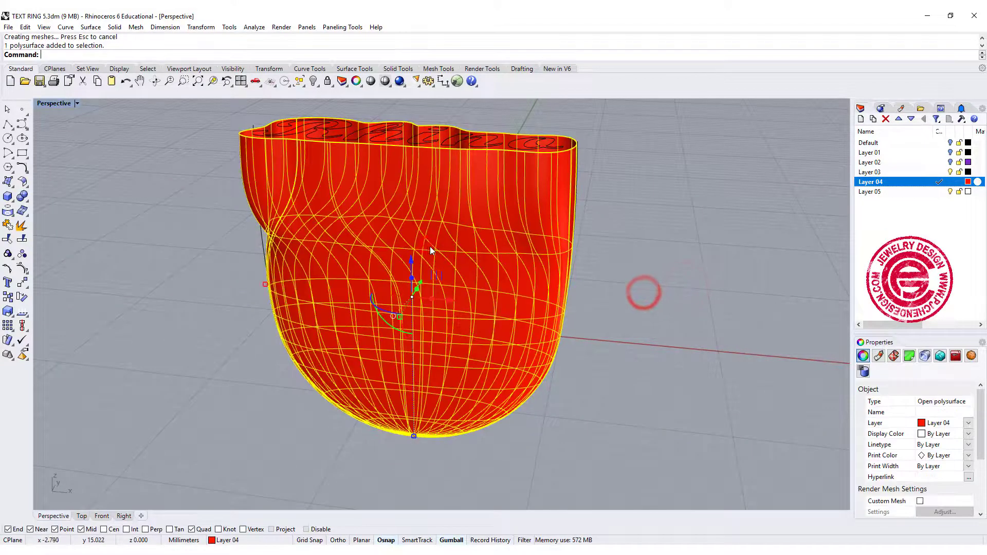
type("Cap")
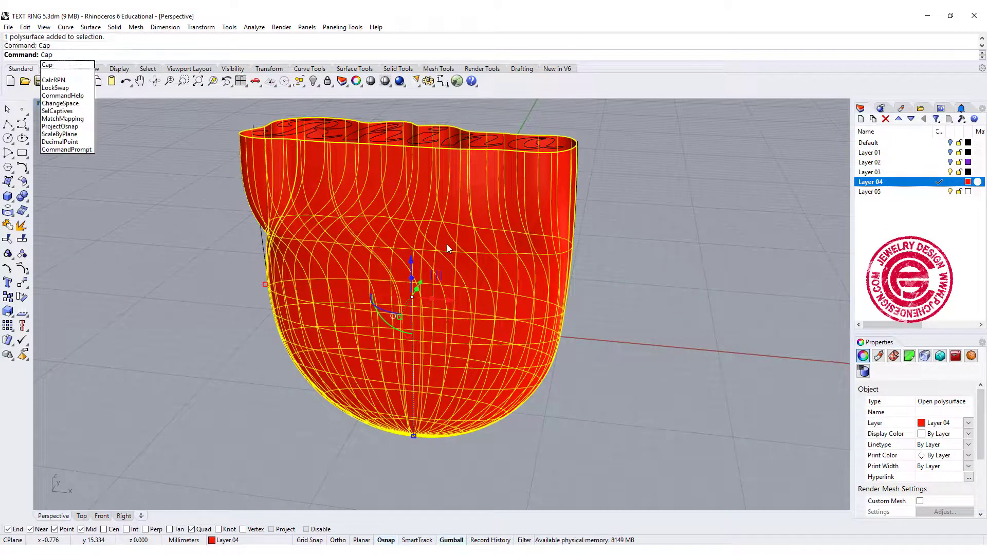
key("Return")
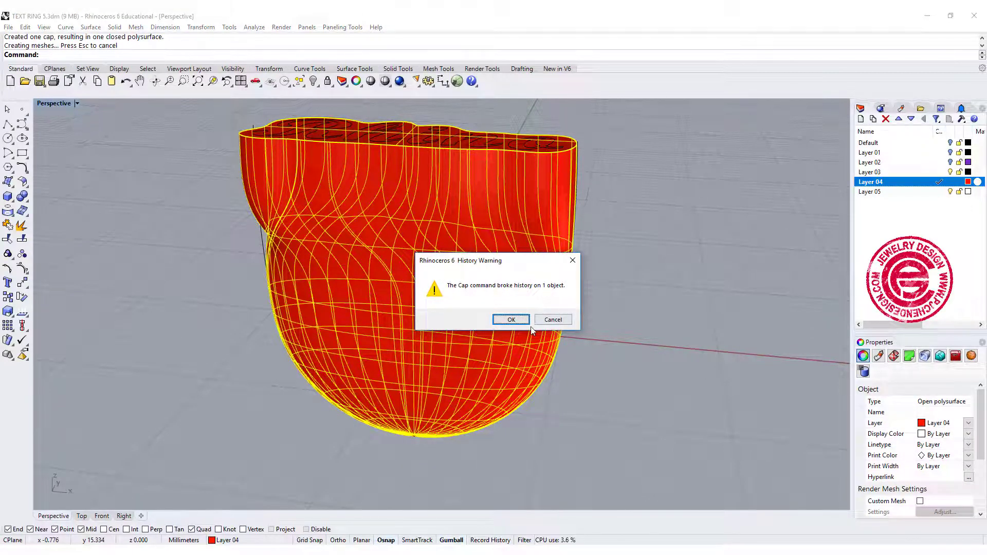
left_click(511, 320)
Extrude the finger-size circle straight to both sides as a solid, about 5.4 mm each way, so it passes through the whole shank.
right_click_drag(667, 247, 634, 236)
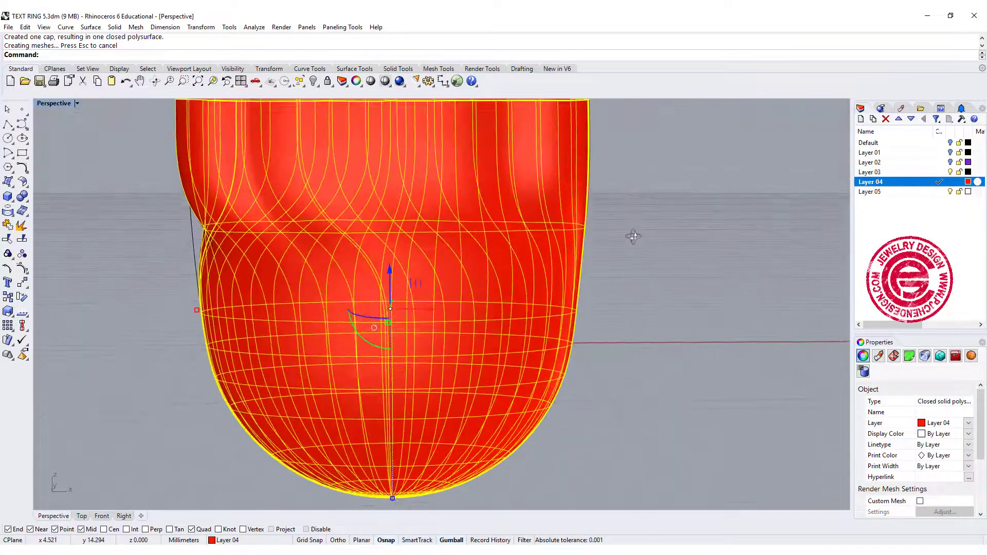
double_click(54, 103)
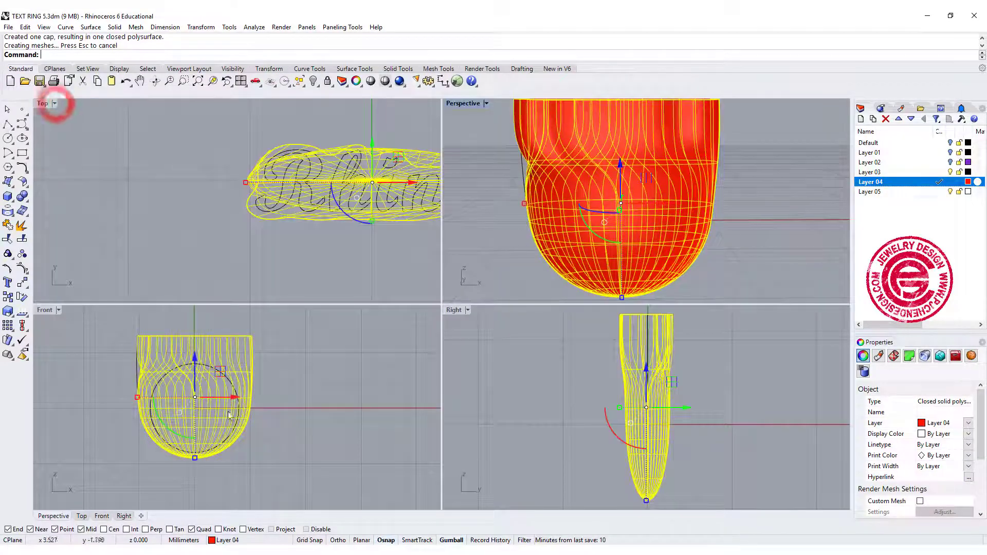
scroll(228, 415, "up", 4)
left_click(200, 360)
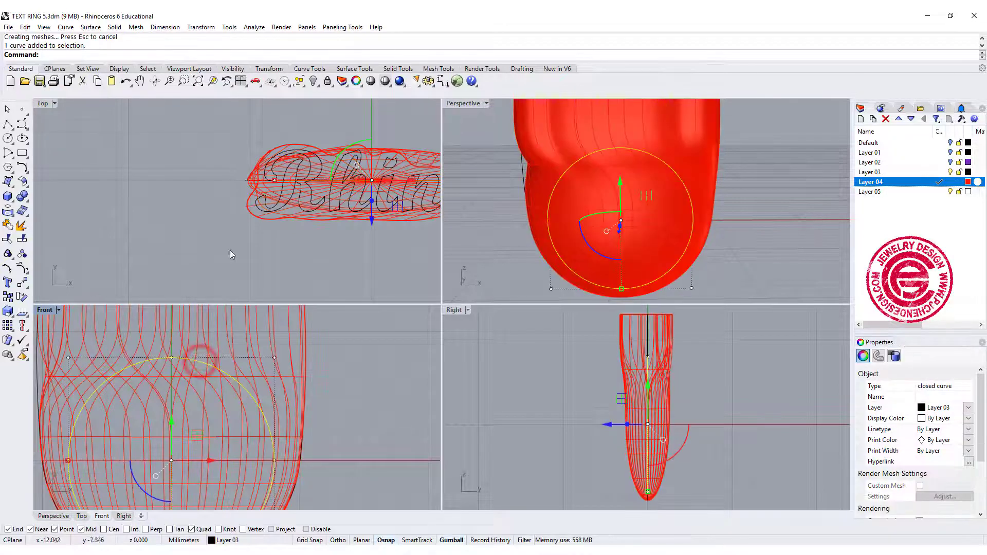
right_click_drag(211, 152, 110, 152)
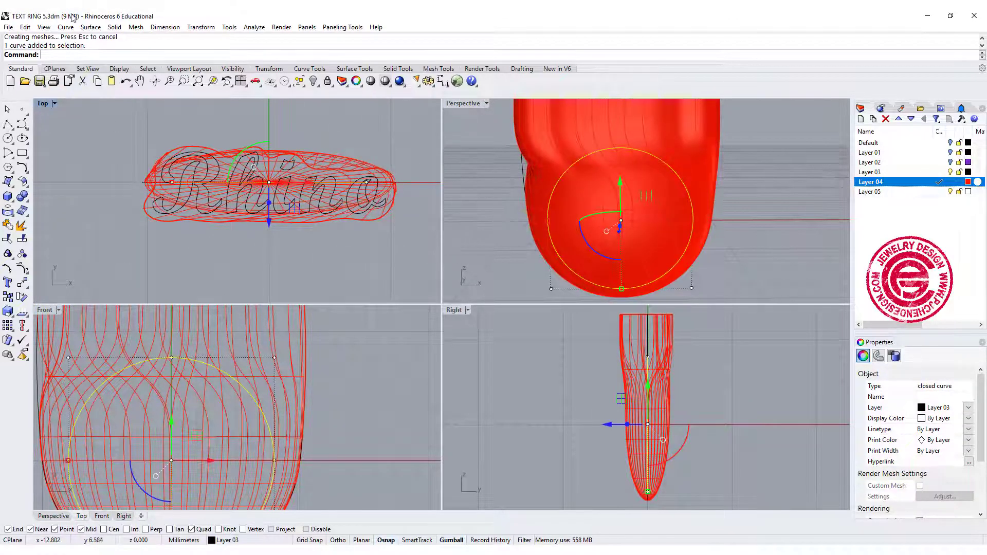
left_click(114, 27)
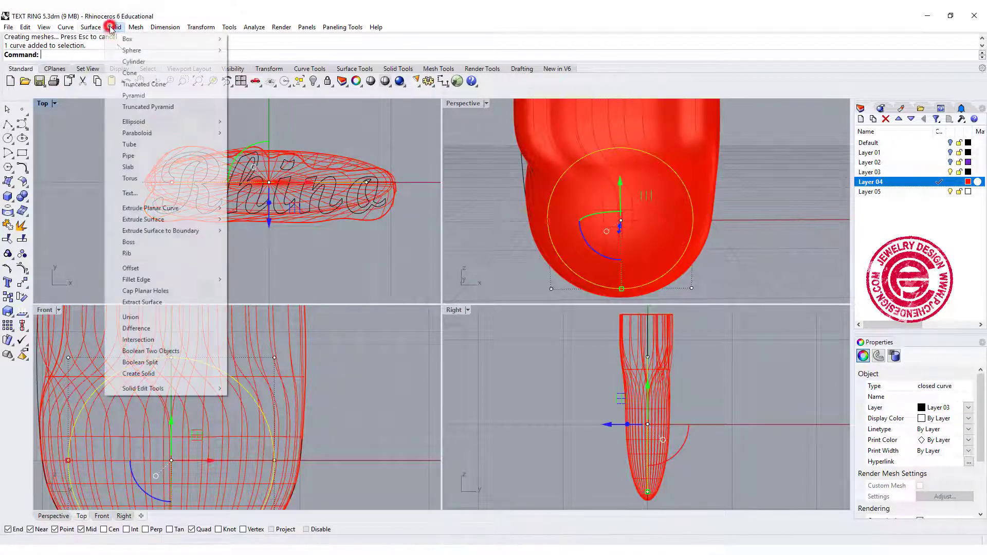
mouse_move(156, 212)
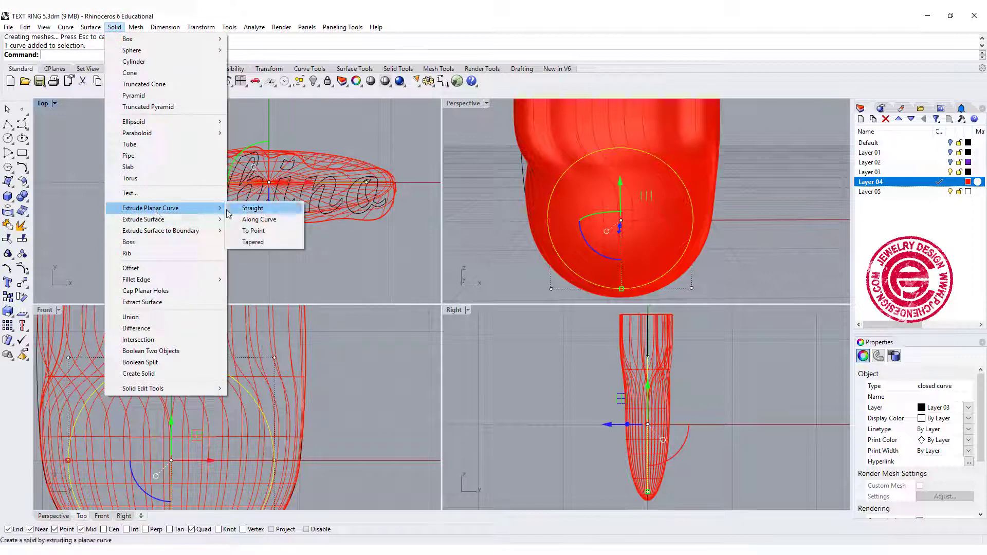
left_click(246, 209)
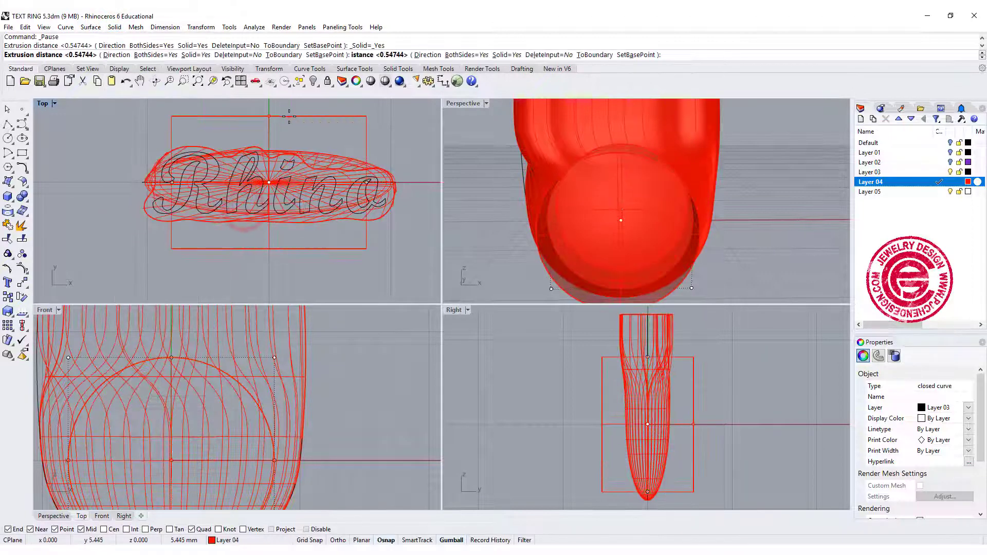
left_click(752, 184)
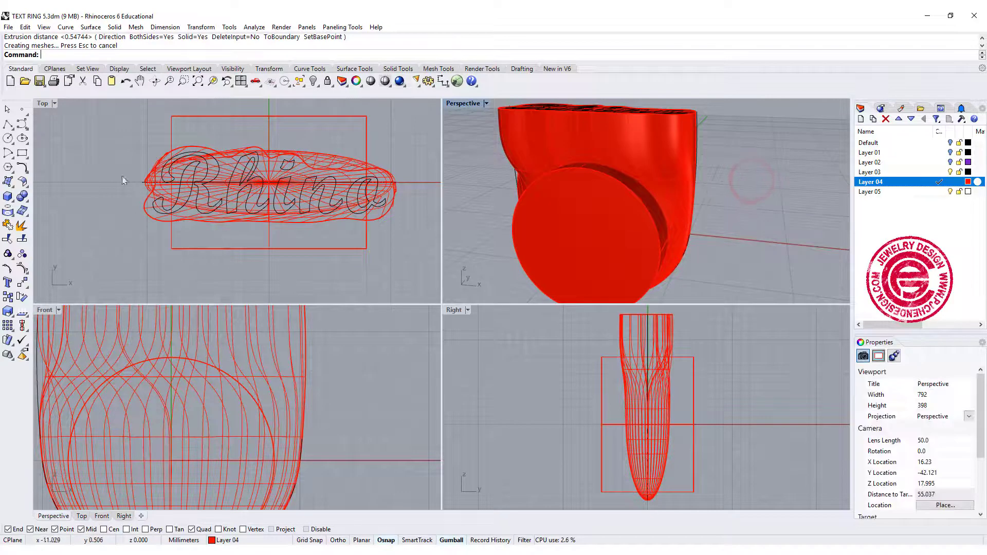
Cut the finger hole by subtracting the extruded cylinder from the shank with Boolean Difference.
left_click(22, 200)
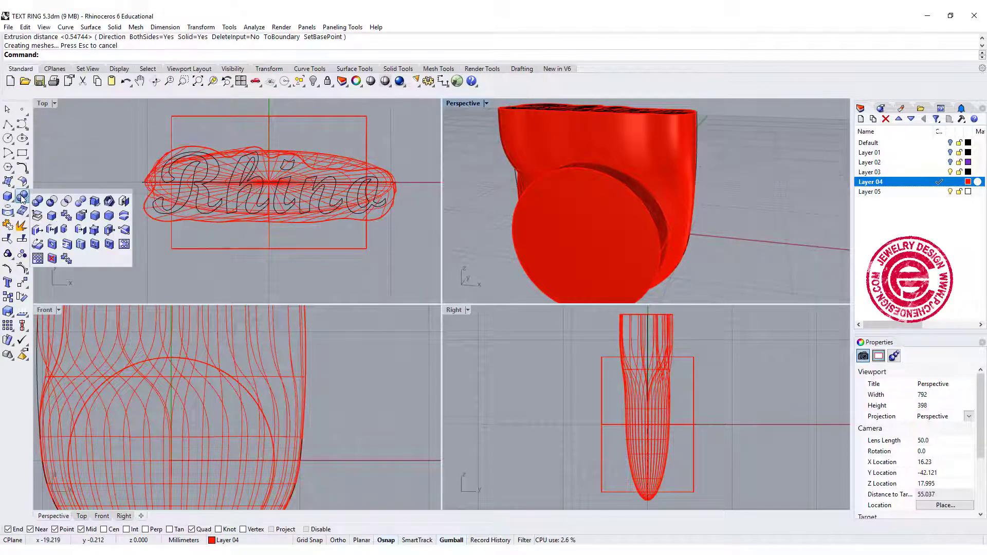
left_click(48, 203)
left_click(387, 195)
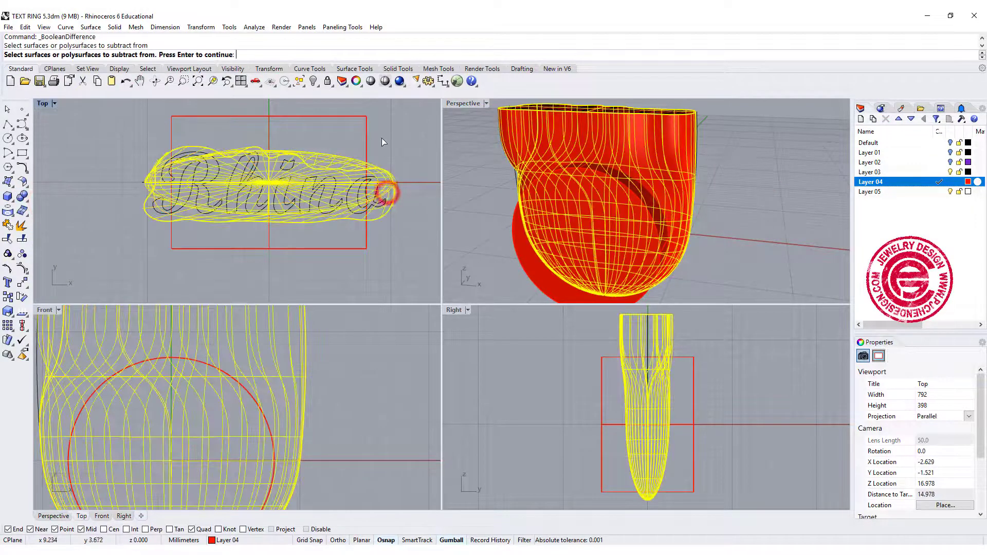
right_click(381, 138)
right_click(394, 137)
right_click_drag(448, 168, 529, 246)
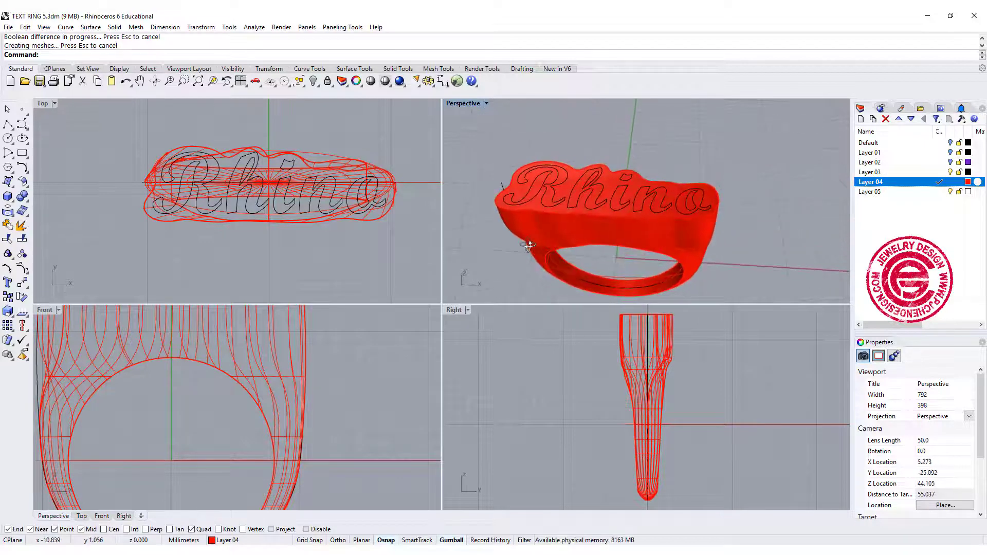
Extrude the grouped "Rhino" text curves straight to both sides as solids, slightly above and below the ring's top face.
left_click(526, 200)
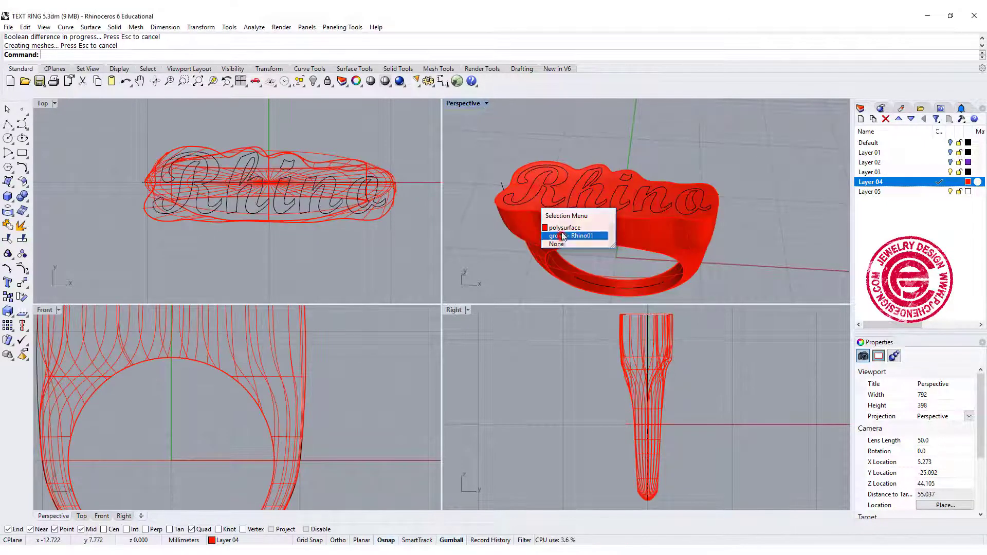
left_click(563, 236)
right_click_drag(566, 234, 602, 197)
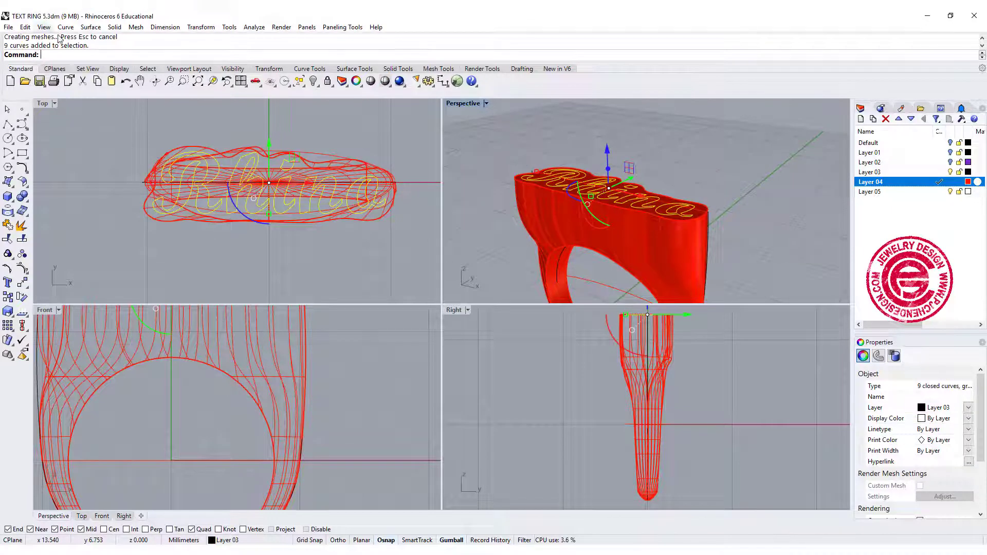
left_click(114, 28)
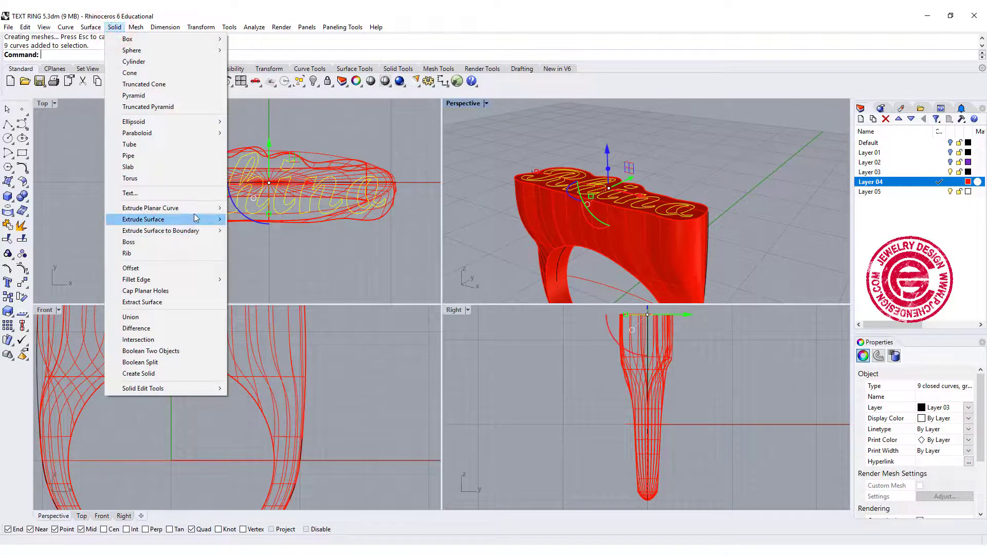
mouse_move(197, 214)
left_click(252, 209)
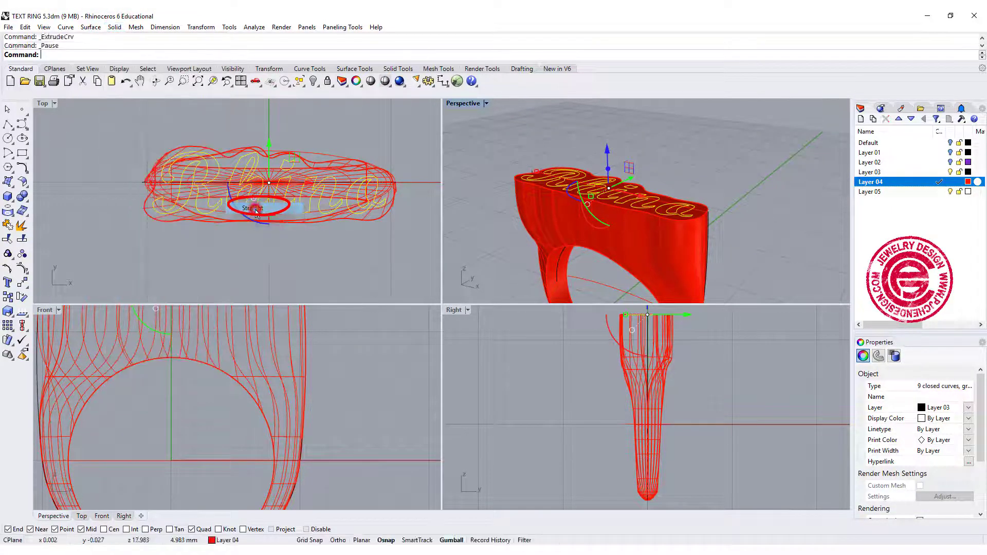
scroll(266, 352, "up", 6)
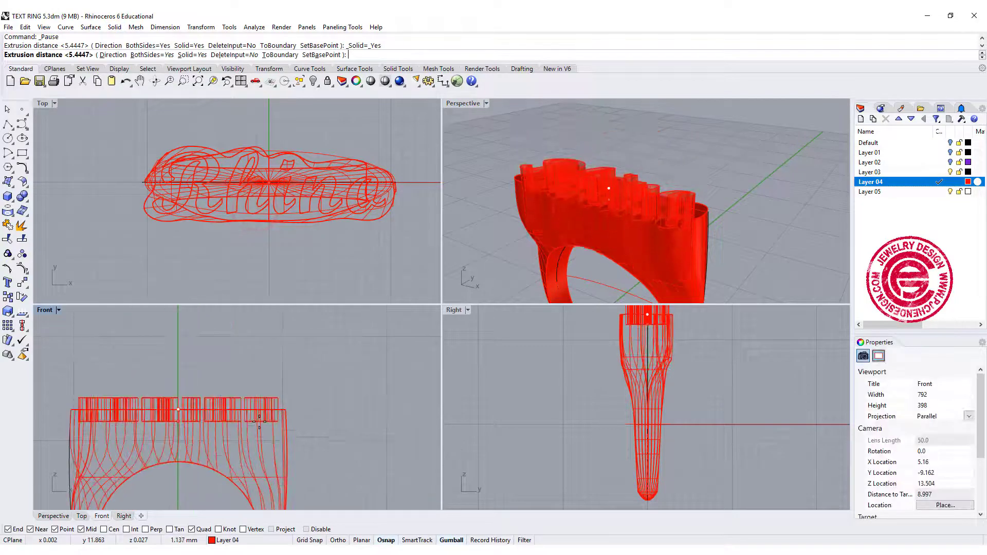
scroll(264, 421, "down", 3)
right_click(278, 403)
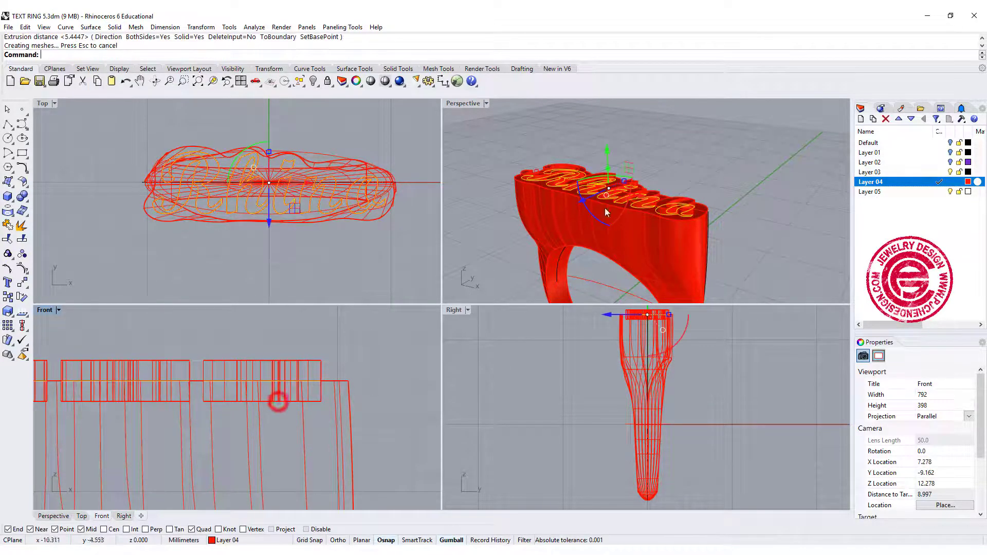
mouse_move(714, 154)
right_mouse_down()
mouse_move(699, 172)
mouse_move(715, 235)
mouse_move(682, 168)
mouse_move(712, 160)
right_mouse_up()
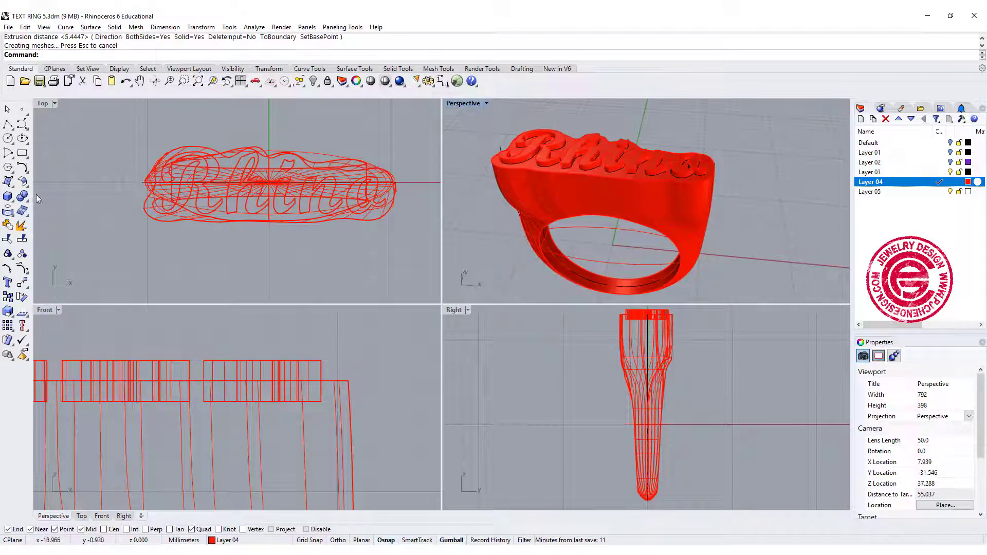
Engrave the text by subtracting all the extruded letter solids from the ring body with Boolean Difference.
left_click(23, 200)
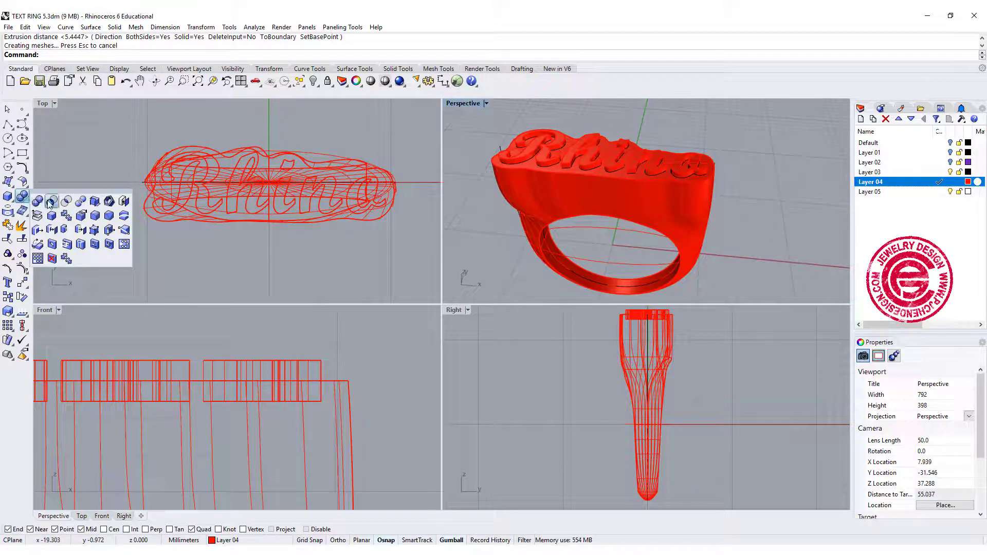
left_click(52, 201)
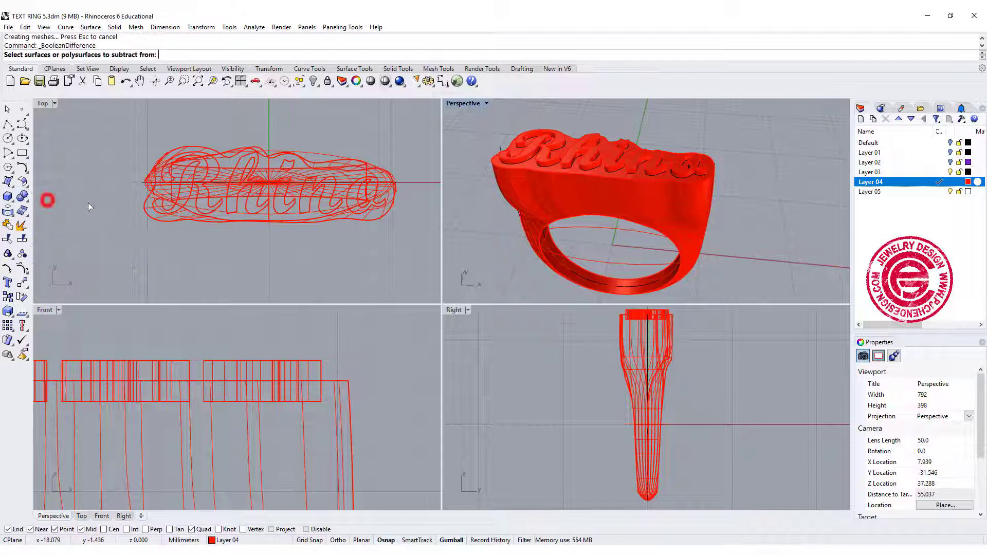
left_click(682, 228)
key("Return")
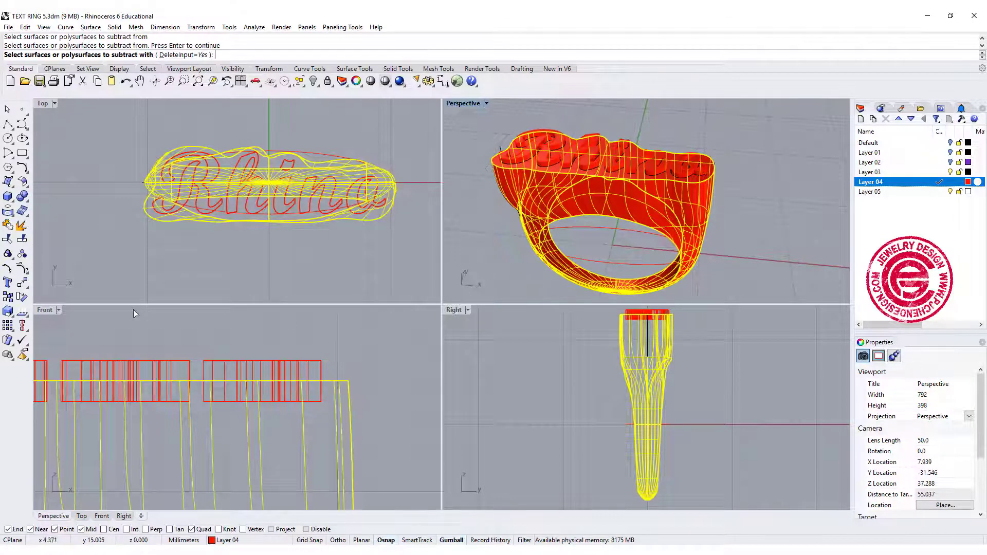
scroll(165, 348, "down", 10)
right_click_drag(214, 381, 298, 404)
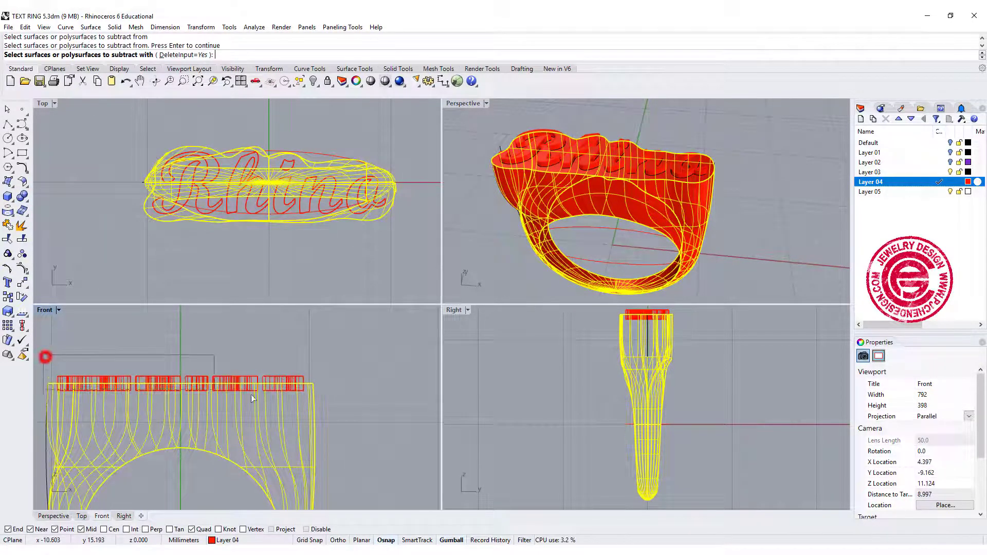
left_click_drag(253, 399, 345, 406)
key("Return")
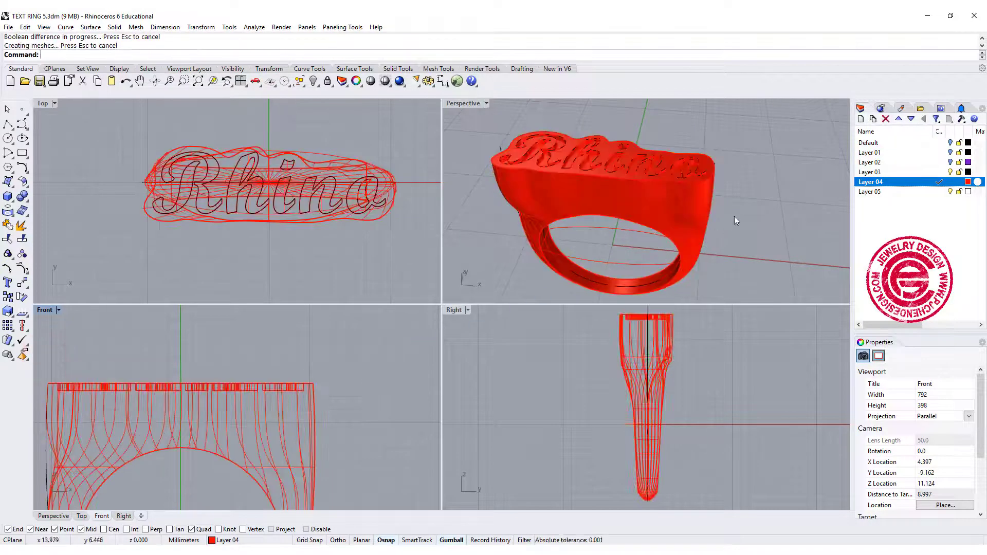
Examine the engraved lettering up close and set the Perspective viewport to Rendered display to review the whole ring.
right_click_drag(734, 216, 721, 243)
scroll(586, 211, "up", 6)
right_click_drag(478, 160, 527, 171)
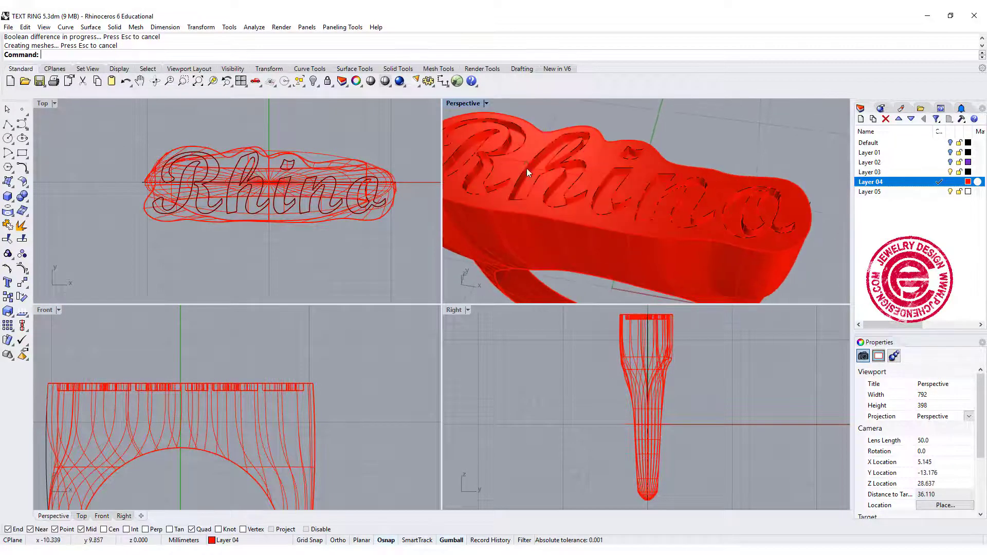
left_click(486, 103)
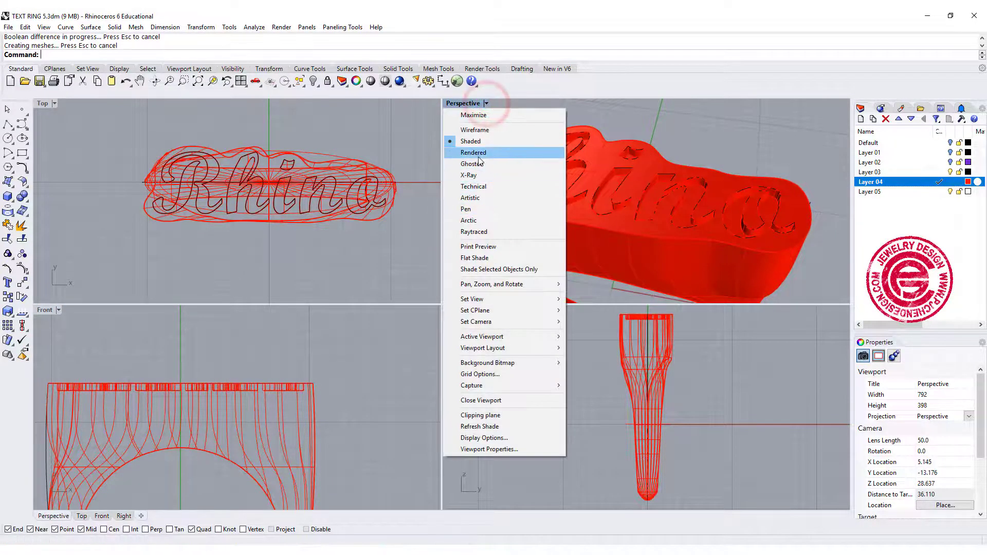
left_click(478, 150)
scroll(551, 192, "down", 5)
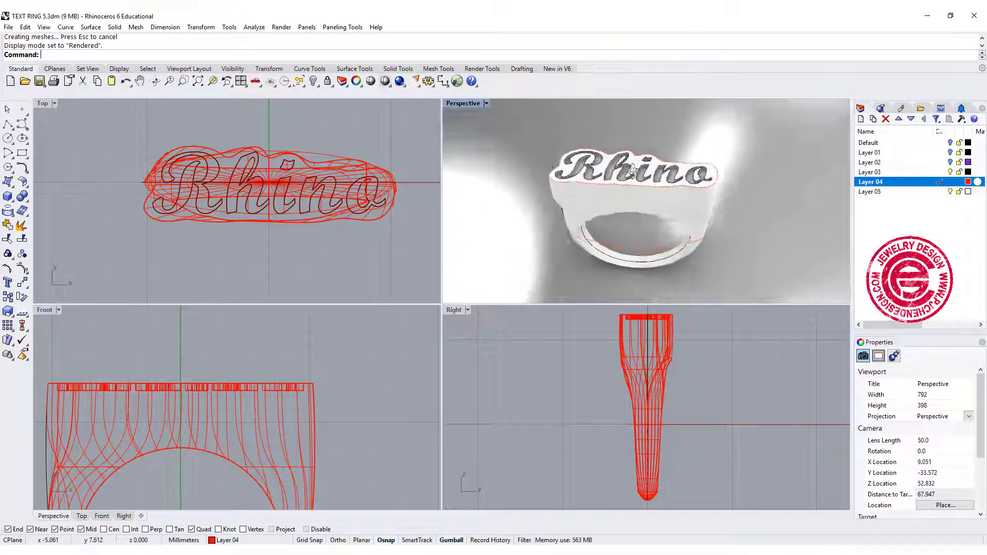
right_click_drag(565, 195, 630, 188)
scroll(614, 201, "up", 2)
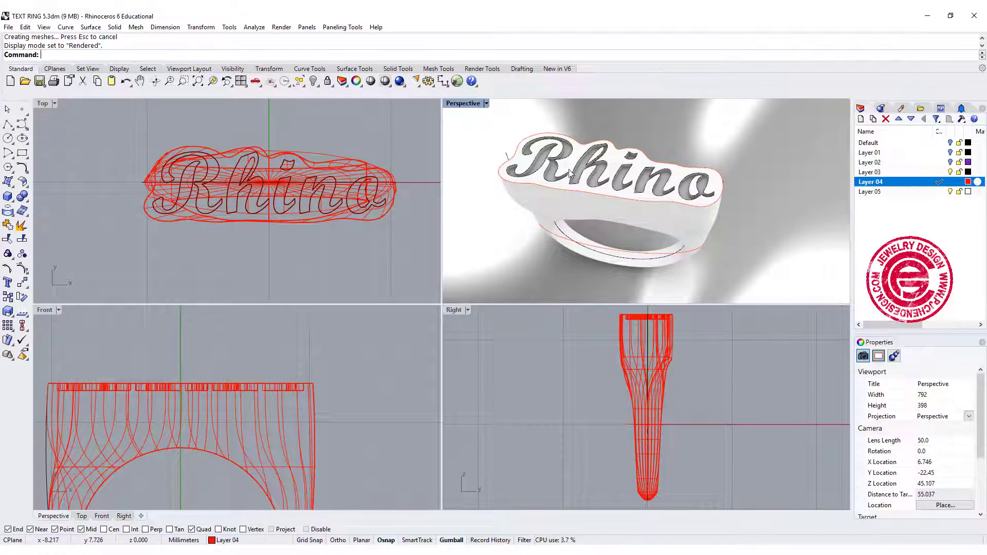